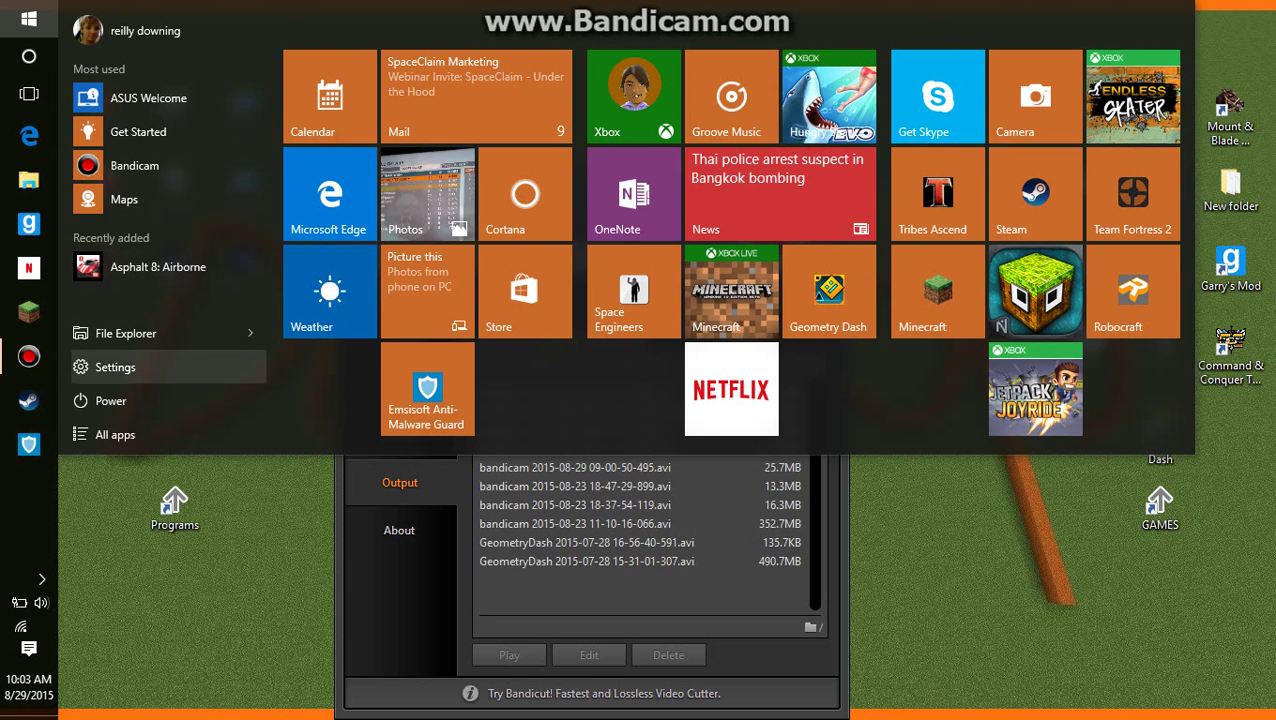
# Step: Pin 3D Builder from the All apps list as a Start tile beside Jetpack Joyride
pyautogui.click(115, 434)
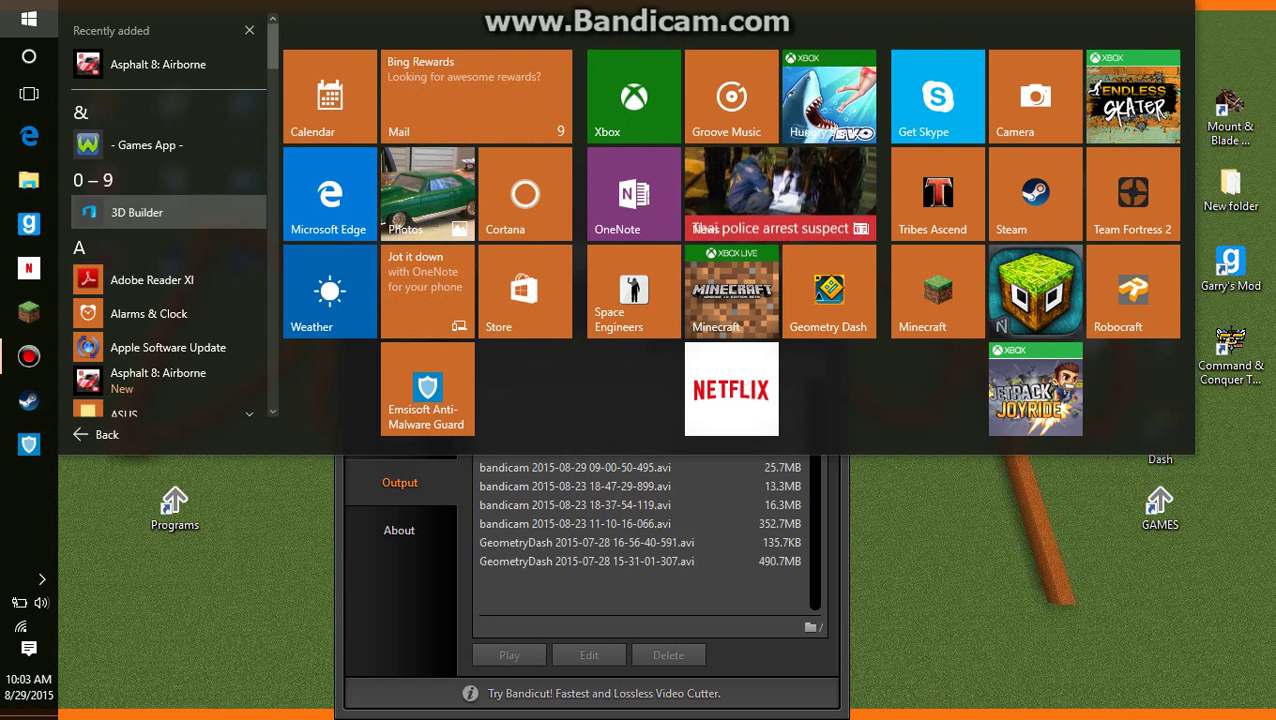
pyautogui.moveTo(124, 203); pyautogui.dragTo(840, 395)
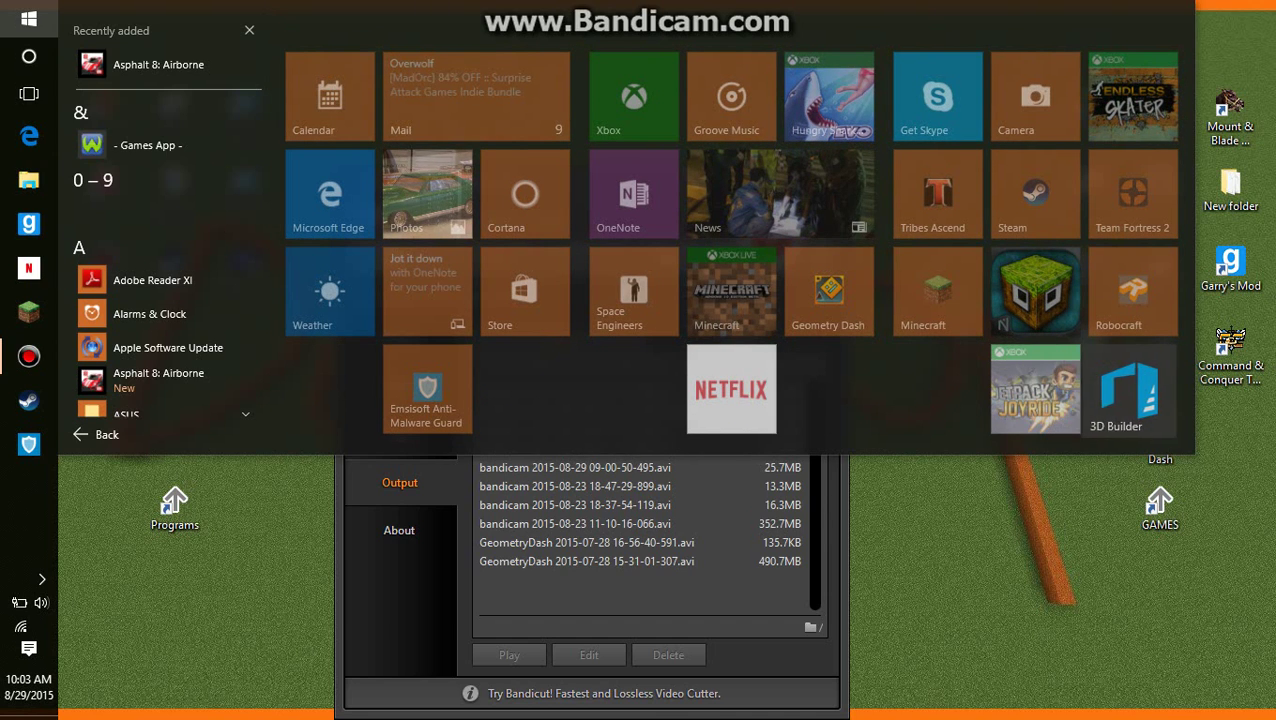
pyautogui.moveTo(840, 395); pyautogui.dragTo(1133, 390)
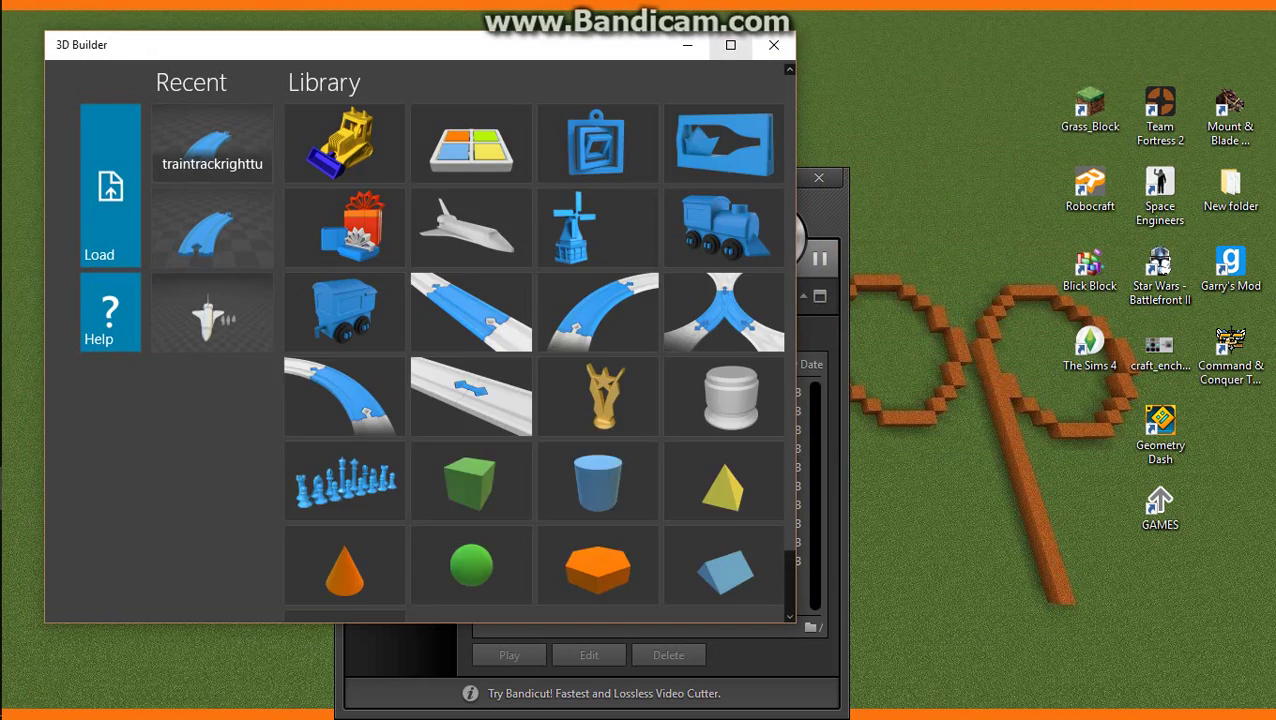
# Step: Open the Y-shaped track switch model from the 3D Builder Library
pyautogui.scroll(-5, 1020, 428)
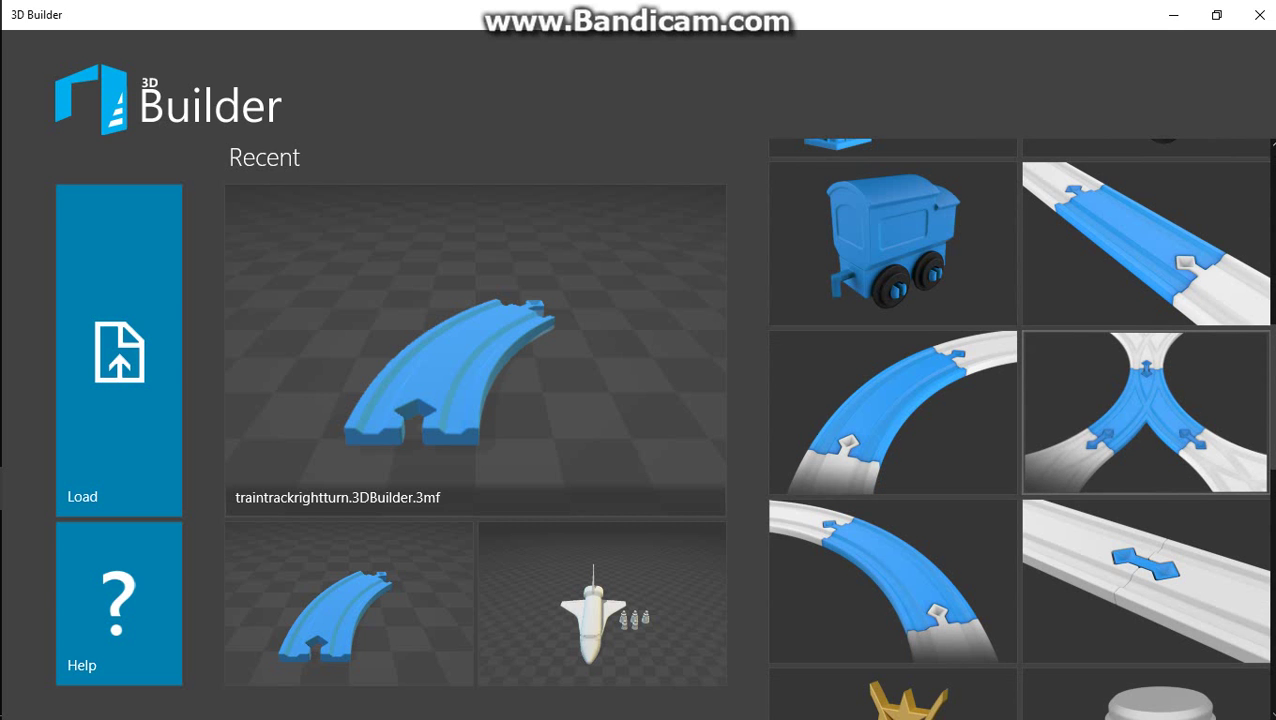
pyautogui.click(1145, 412)
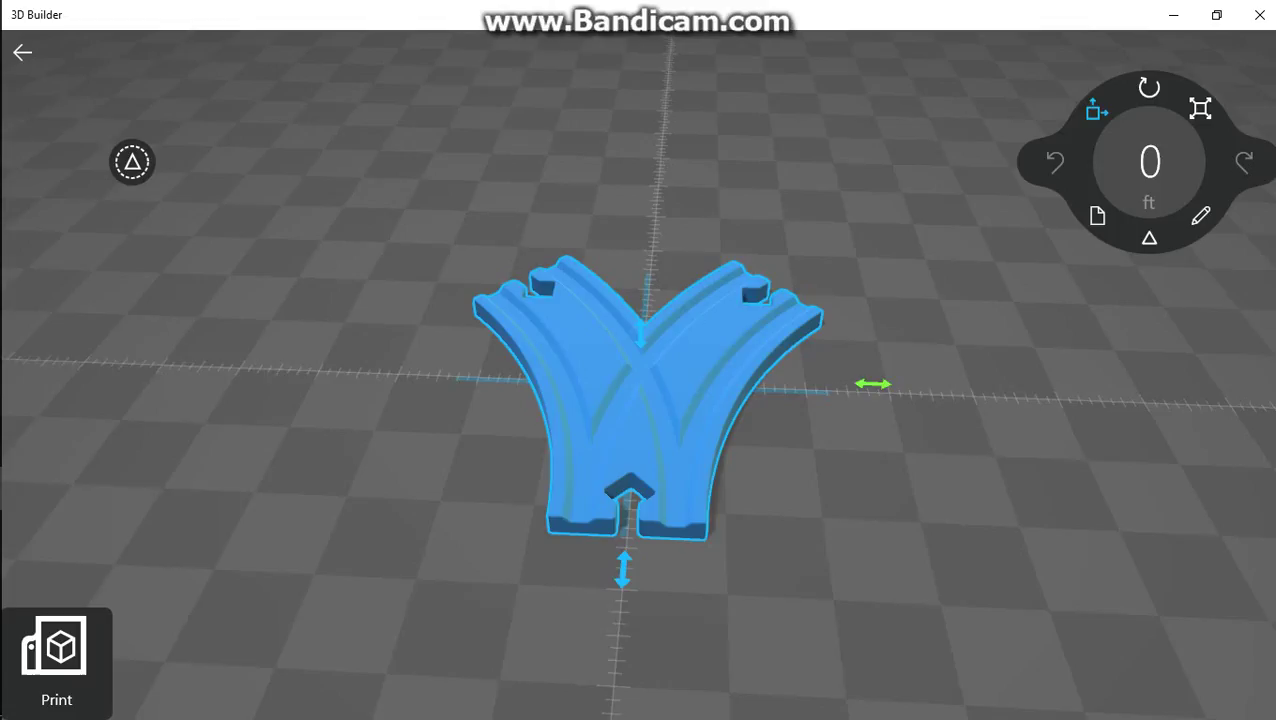
# Step: Expand the scene object panel and close Scene settings, leaving units at feet
pyautogui.click(132, 162)
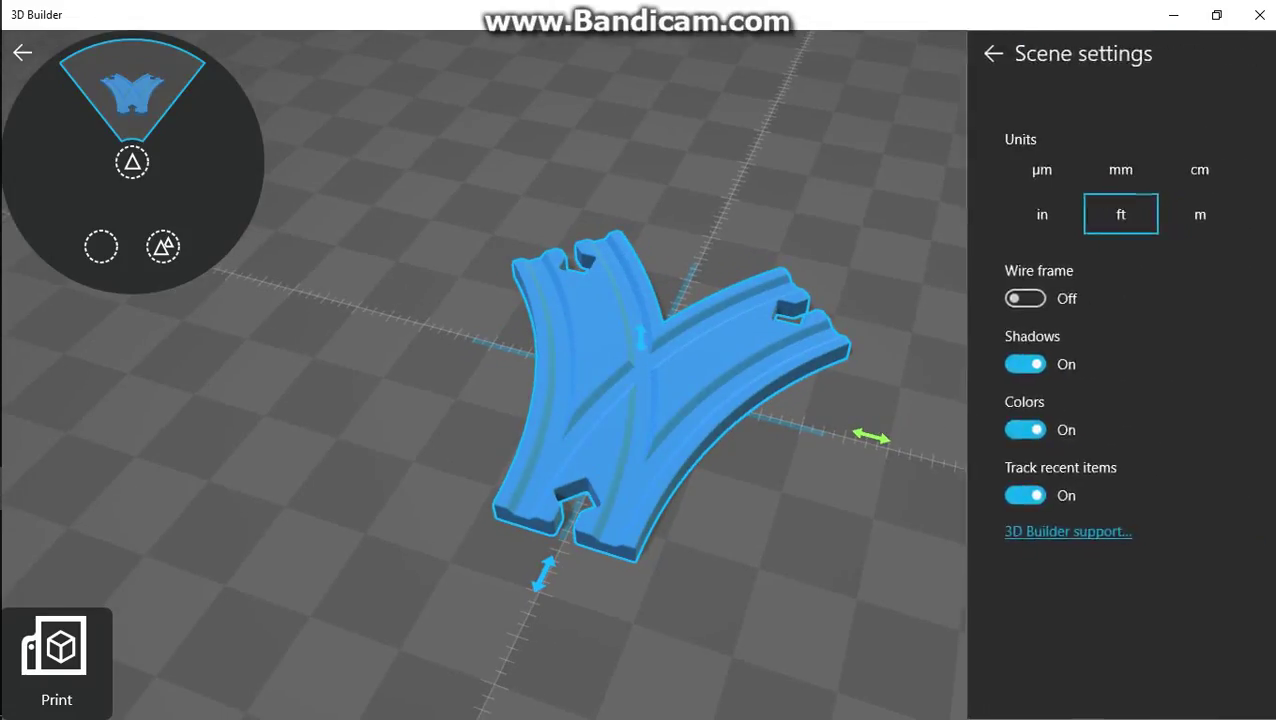
pyautogui.press('Escape')
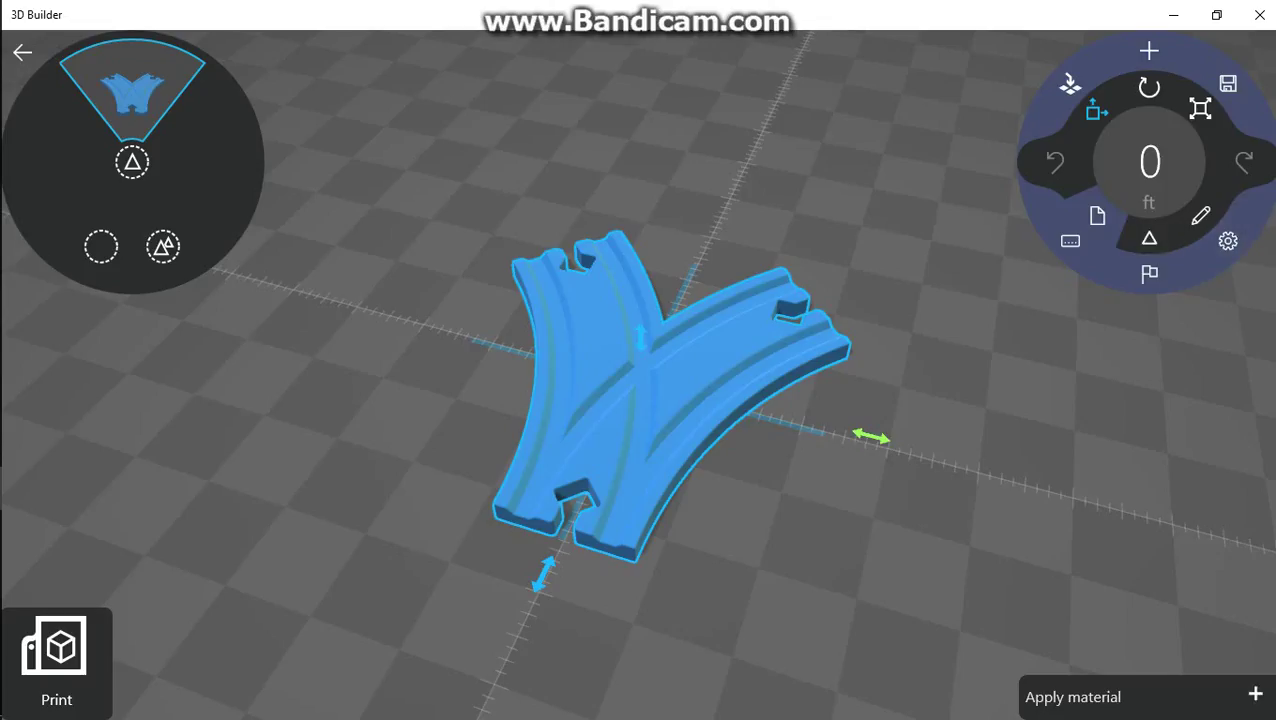
# Step: Add a Neon orange material colour and select the whole track piece
pyautogui.press('Left')
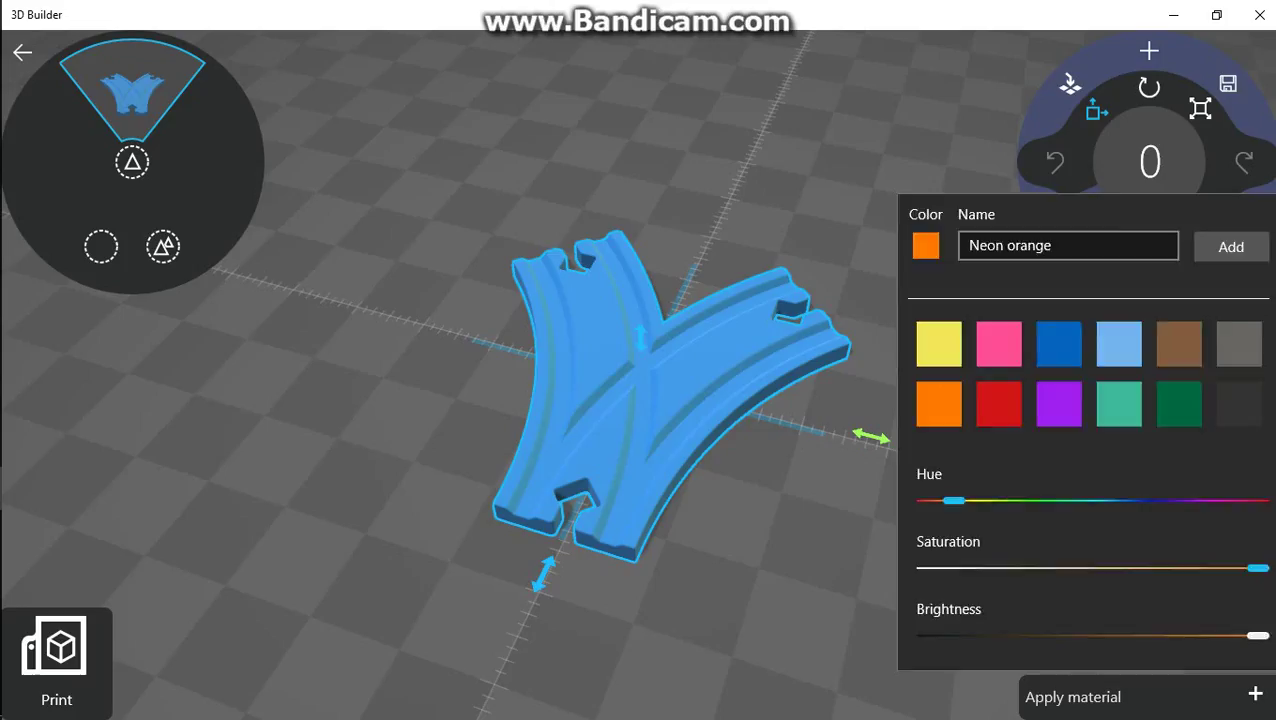
pyautogui.press('Escape')
pyautogui.click(1255, 693)
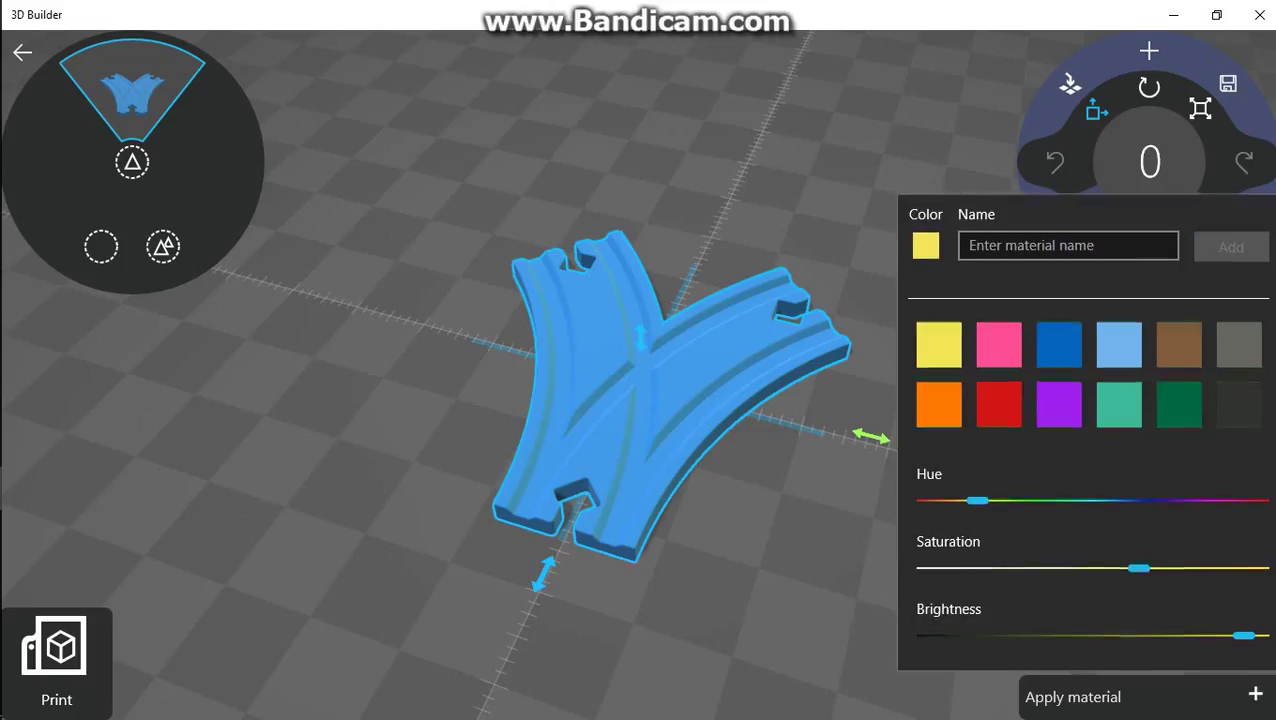
pyautogui.press('Down')
pyautogui.press('Return')
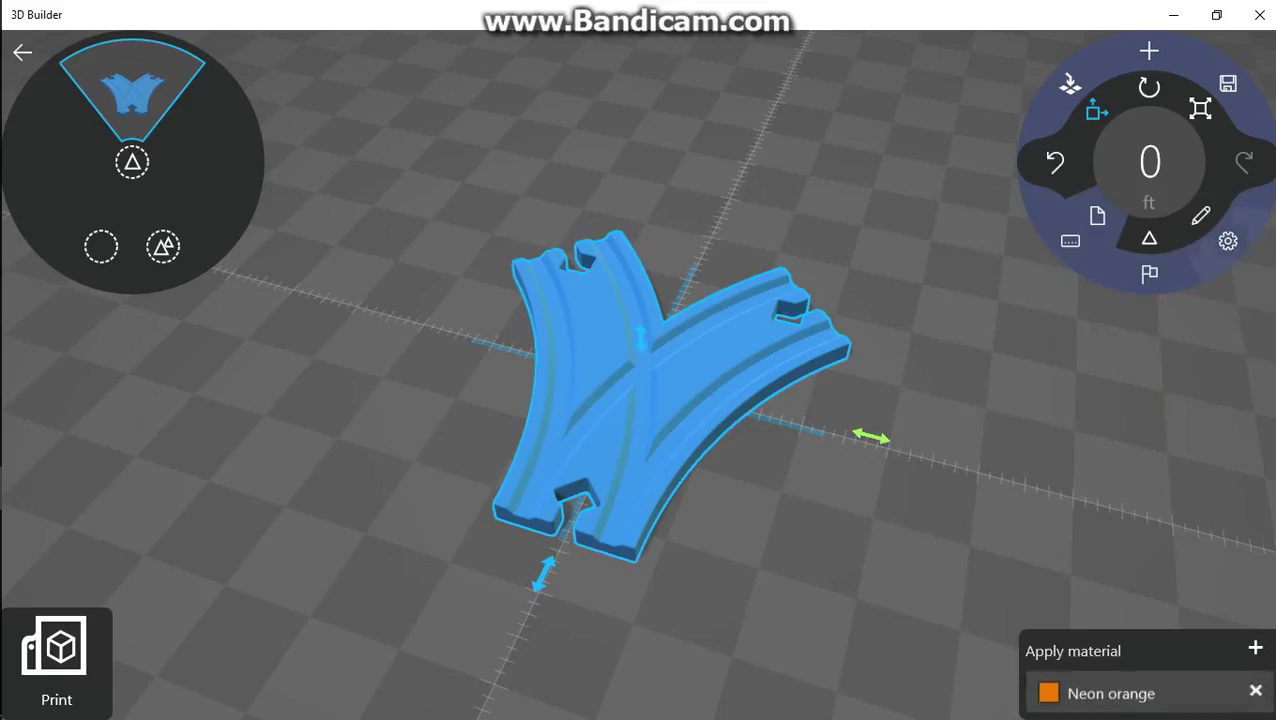
pyautogui.press('Escape')
pyautogui.hotkey('ctrl', 'a')
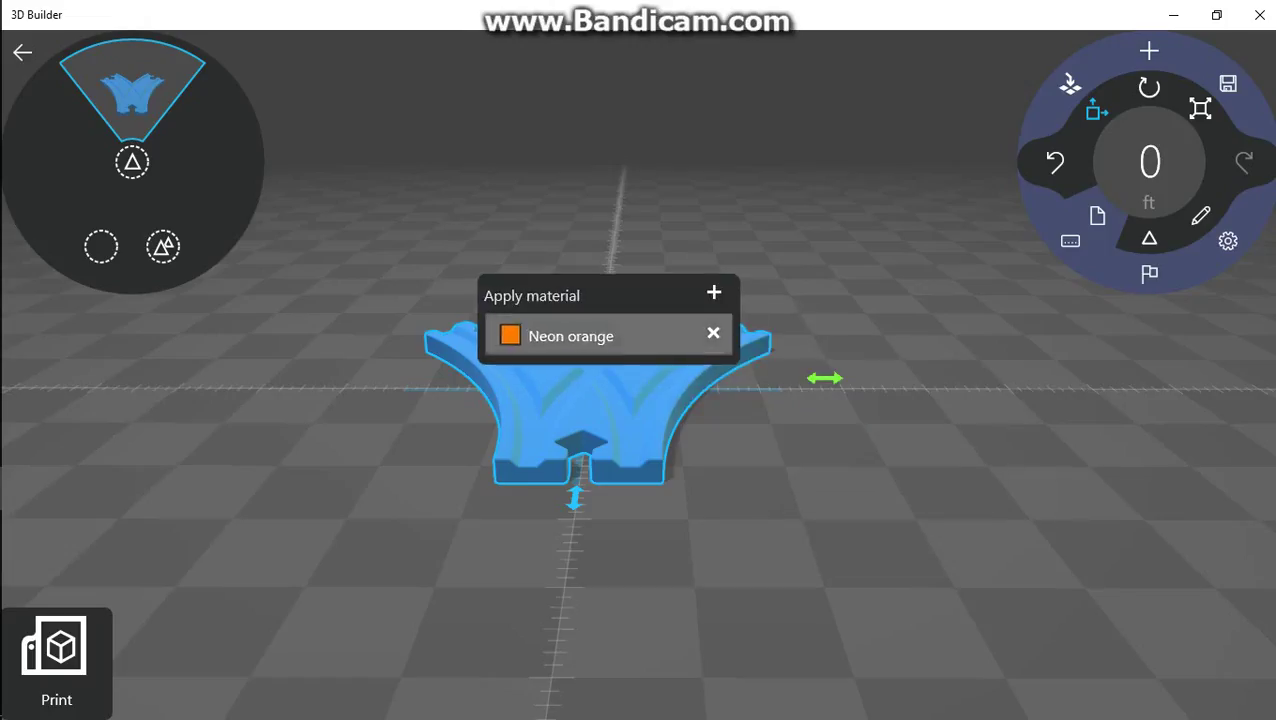
pyautogui.click(561, 445)
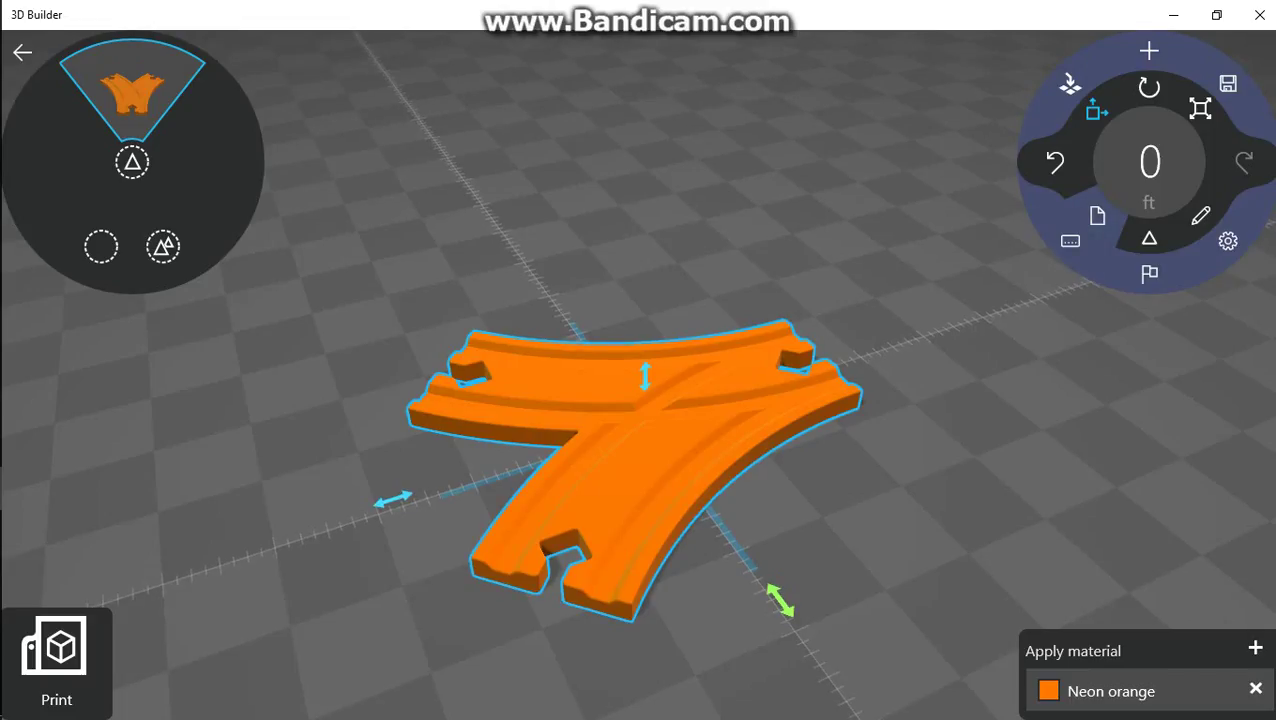
pyautogui.click(1200, 108)
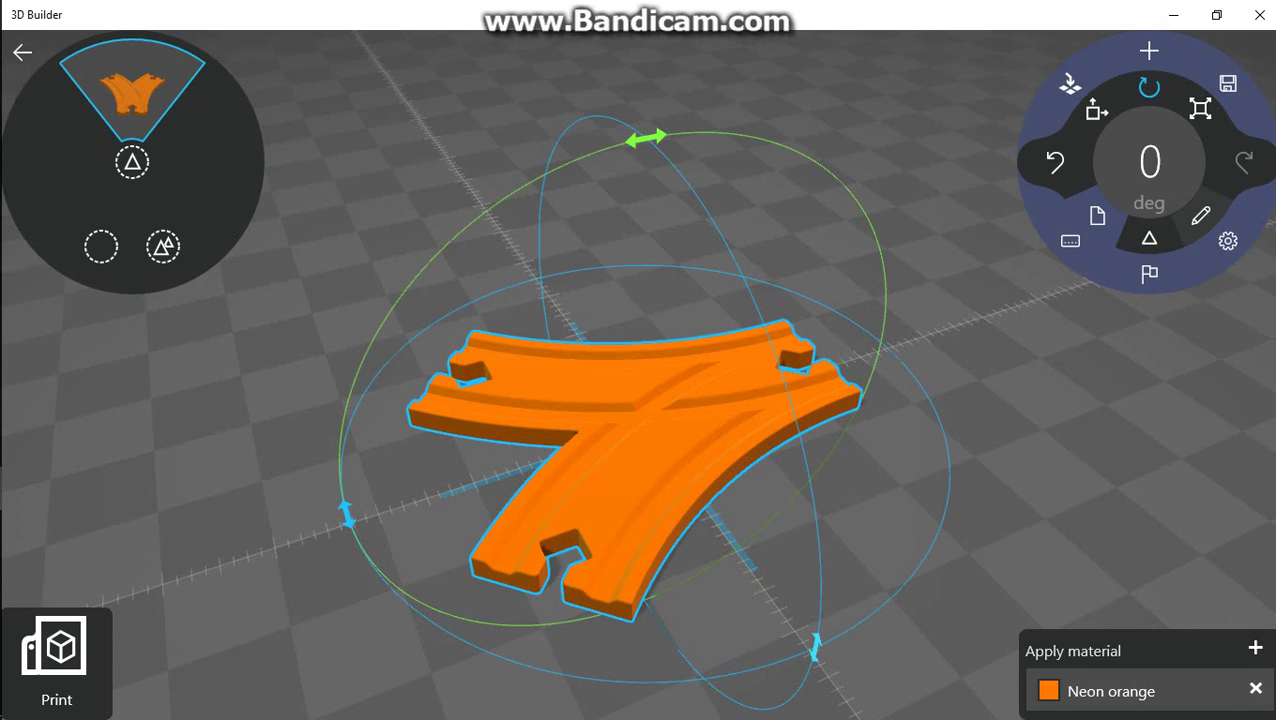
# Step: Duplicate the orange track piece, lift the copy and rotate it around its vertical axis
pyautogui.click(1097, 110)
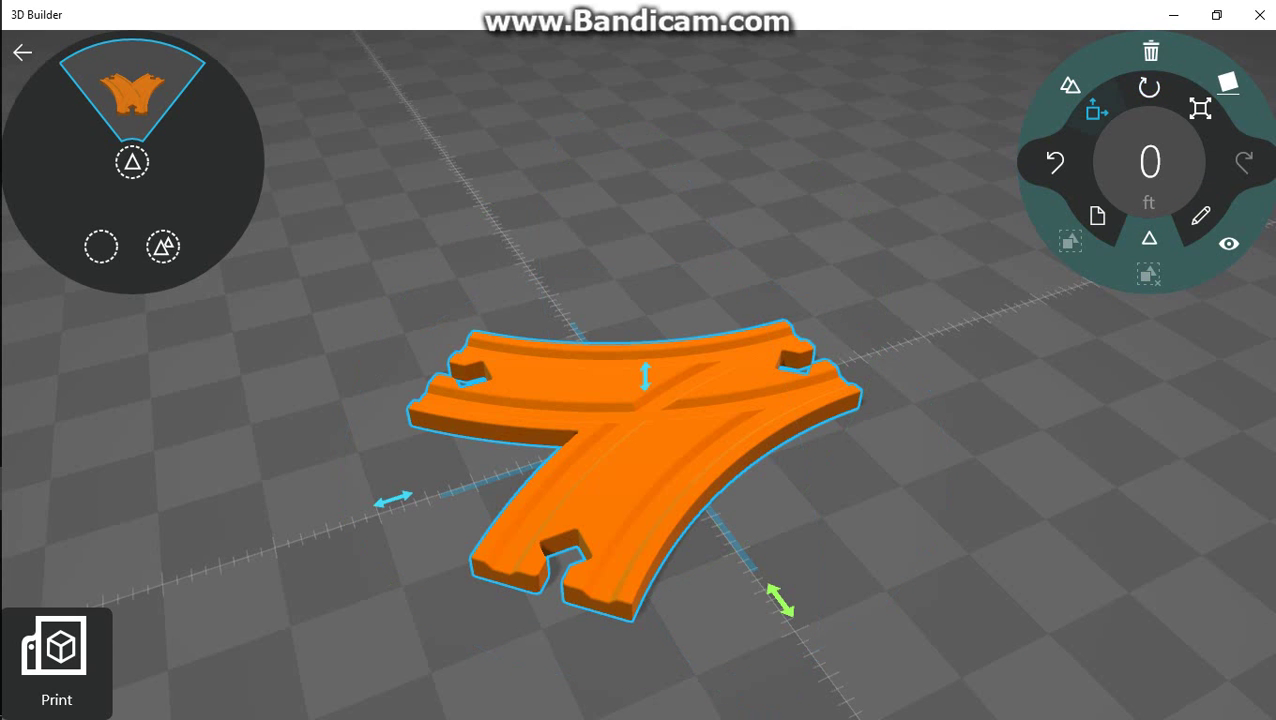
pyautogui.hotkey('ctrl', 'd')
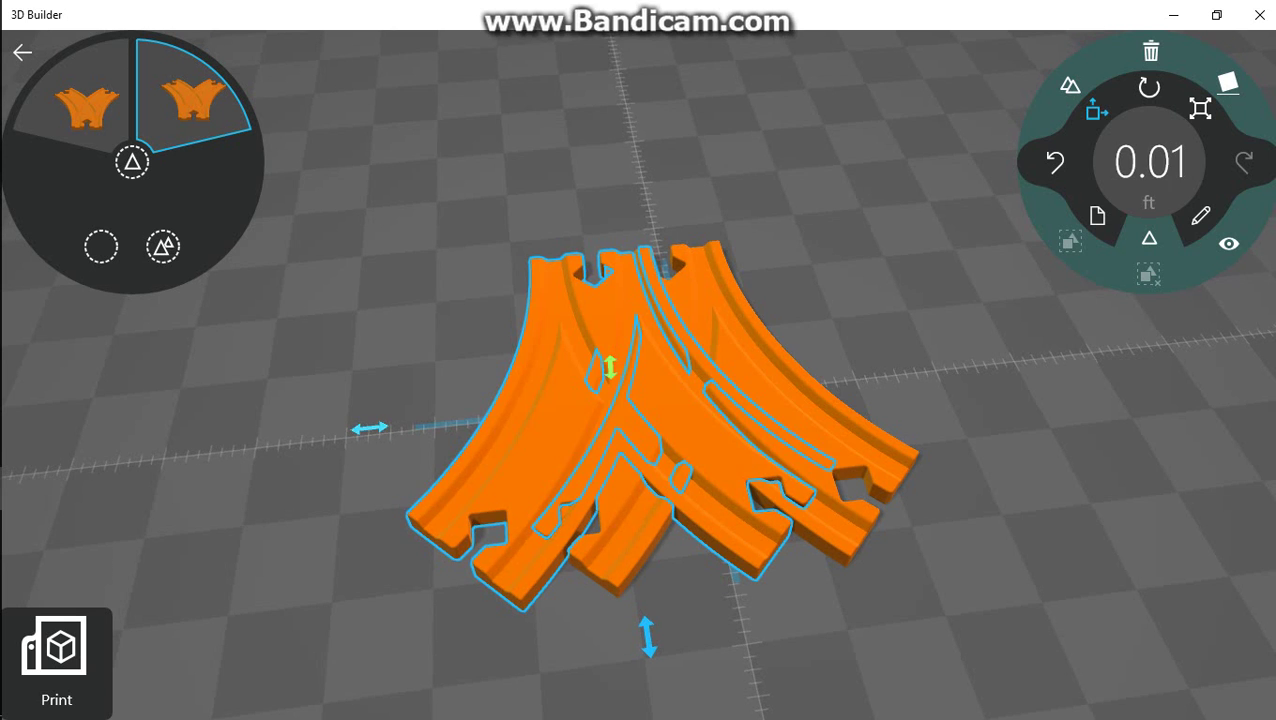
pyautogui.moveTo(607, 355)
pyautogui.mouseDown()
pyautogui.moveTo(605, 263)
pyautogui.moveTo(611, 374)
pyautogui.moveTo(604, 365)
pyautogui.mouseUp()
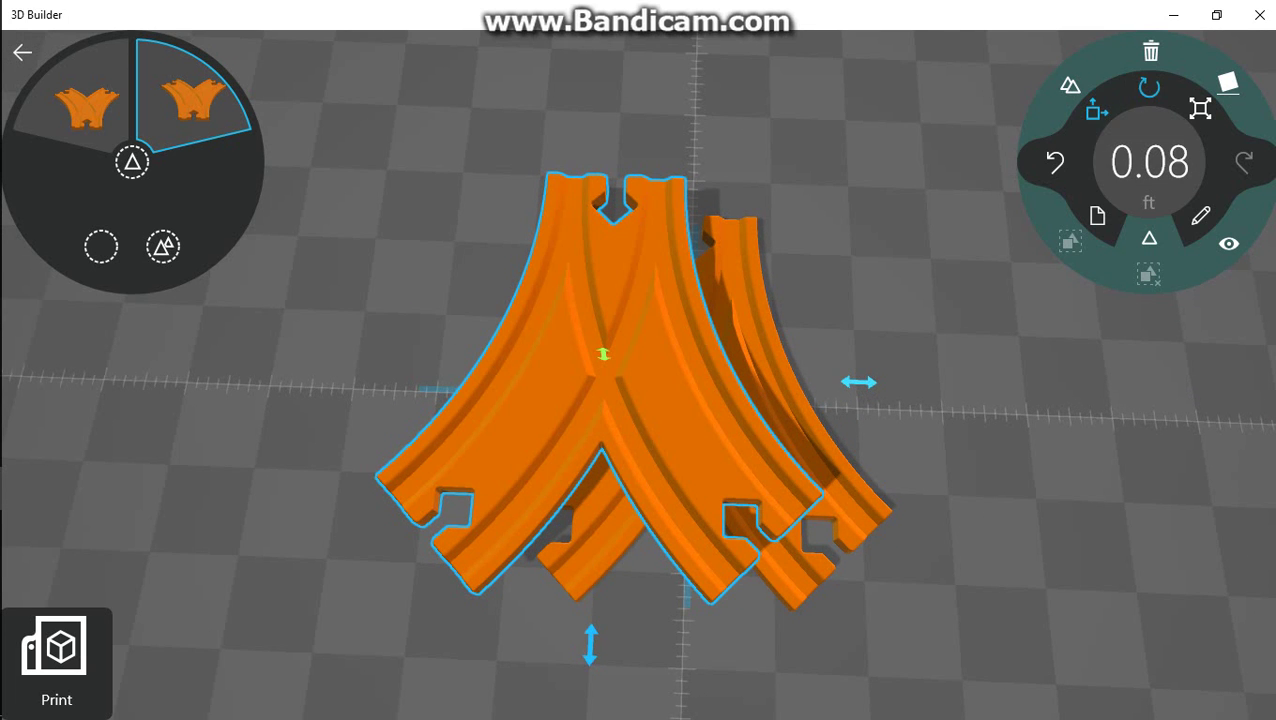
pyautogui.press('r')
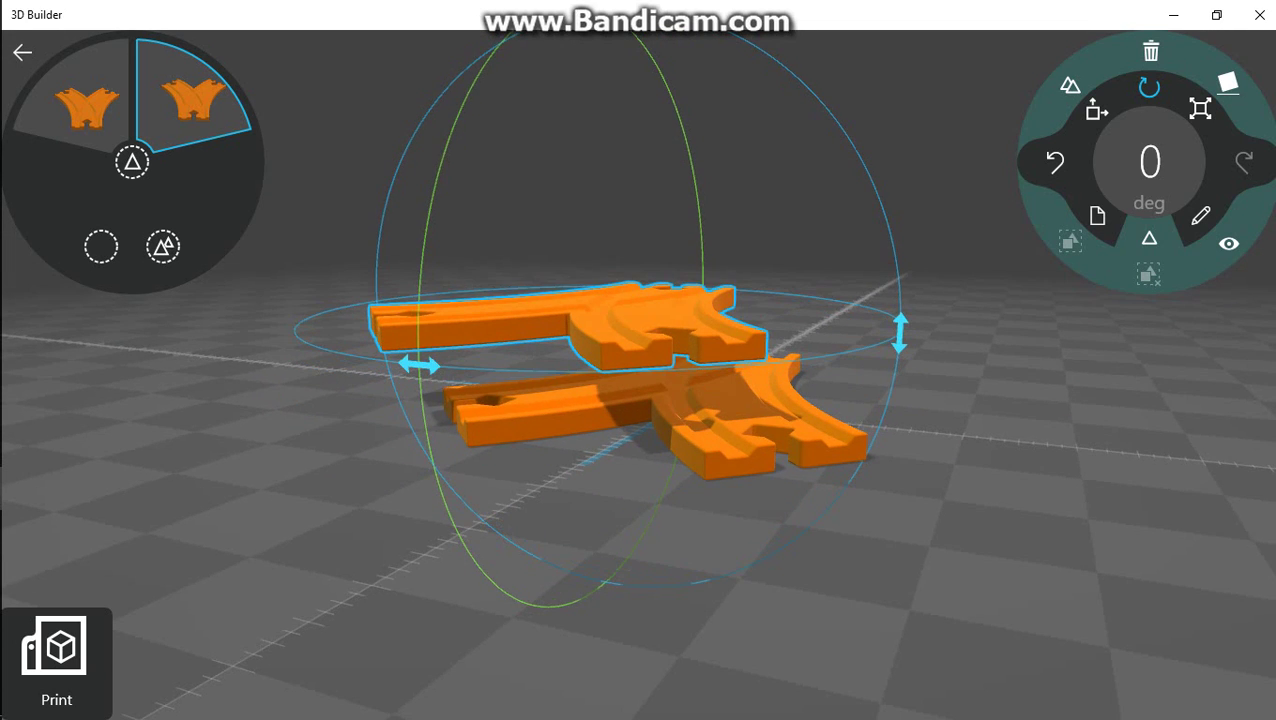
pyautogui.moveTo(700, 330)
pyautogui.mouseDown()
pyautogui.moveTo(750, 355)
pyautogui.moveTo(545, 362)
pyautogui.moveTo(655, 288)
pyautogui.moveTo(683, 291)
pyautogui.mouseUp()
pyautogui.moveTo(683, 291)
pyautogui.mouseDown(button='right')
pyautogui.moveTo(640, 430)
pyautogui.moveTo(700, 400)
pyautogui.moveTo(700, 520)
pyautogui.mouseUp(button='right')
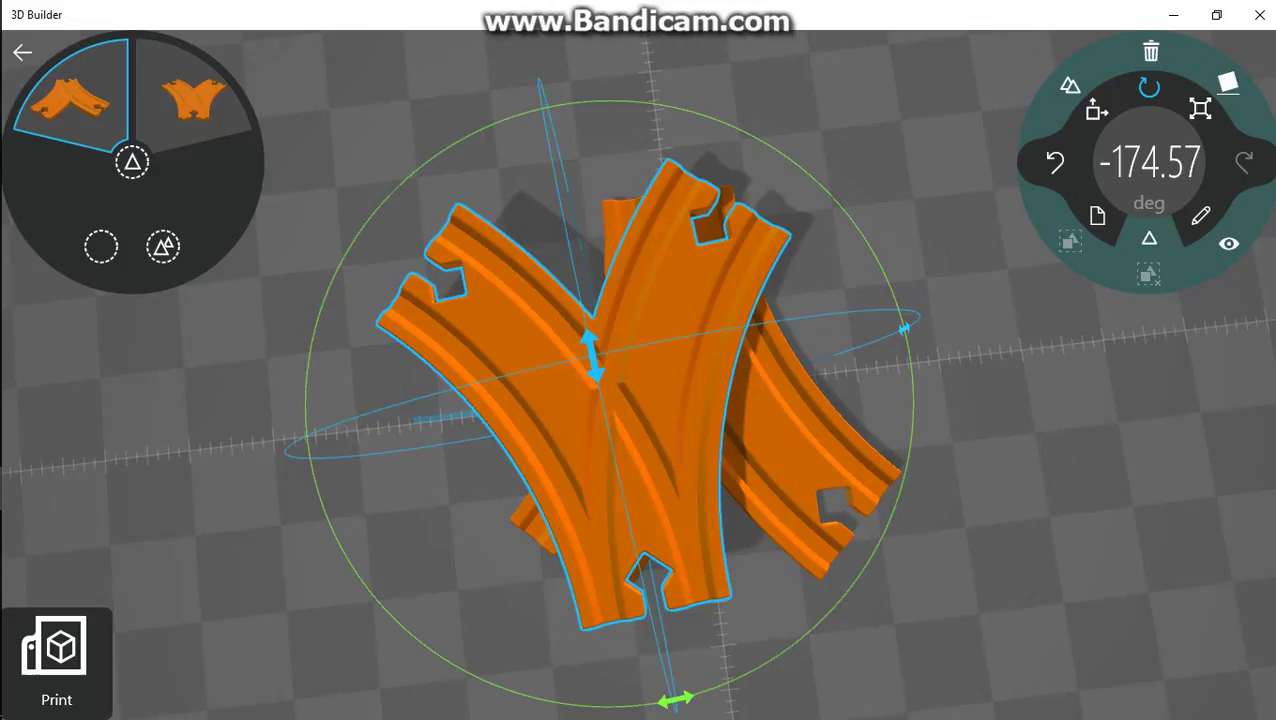
# Step: Slide the copy sideways and forward until it meets the original end-to-end
pyautogui.click(1097, 108)
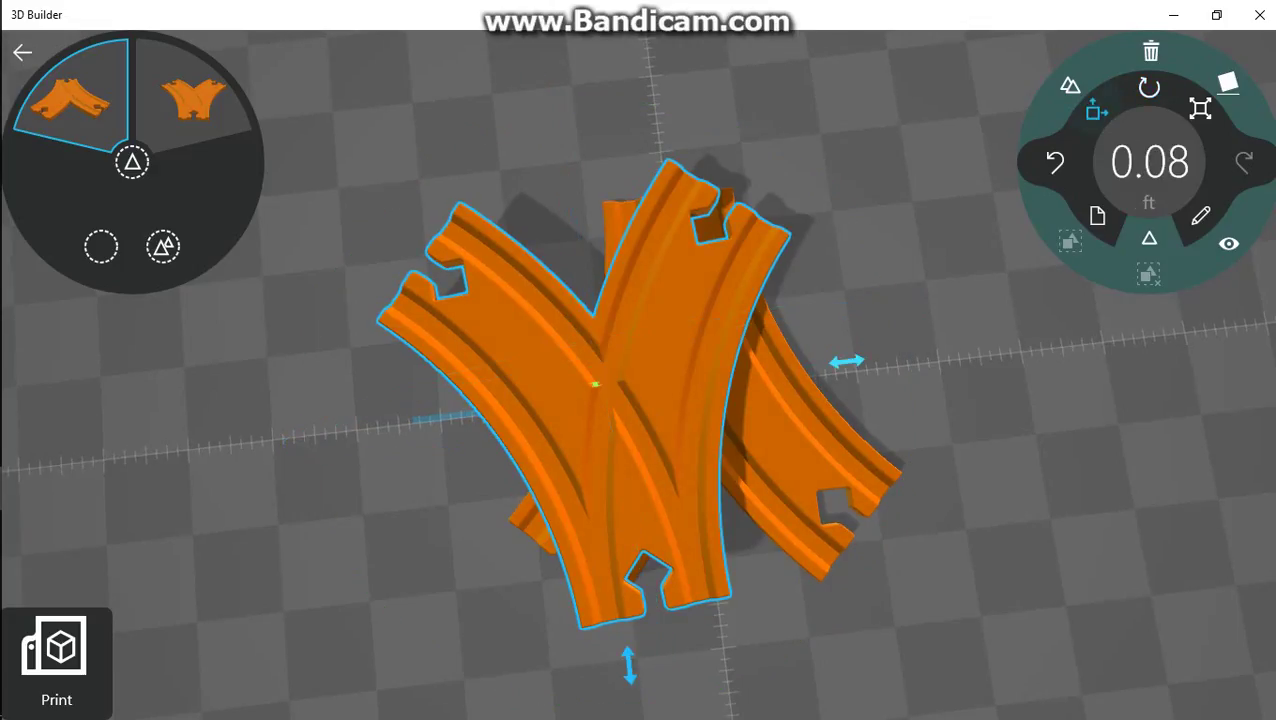
pyautogui.moveTo(846, 362); pyautogui.dragTo(931, 351)
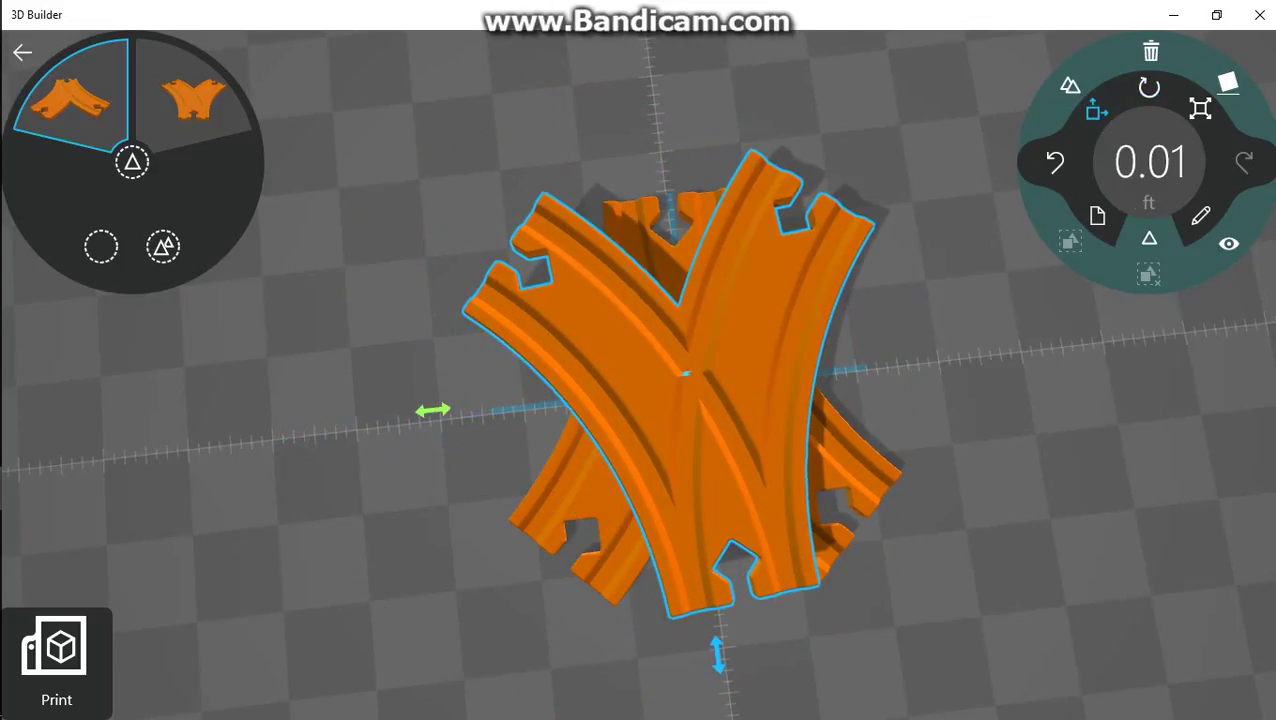
pyautogui.moveTo(718, 655)
pyautogui.mouseDown()
pyautogui.moveTo(663, 213)
pyautogui.moveTo(663, 228)
pyautogui.mouseUp()
pyautogui.moveTo(663, 228)
pyautogui.mouseDown(button='right')
pyautogui.moveTo(552, 258)
pyautogui.moveTo(527, 325)
pyautogui.moveTo(541, 296)
pyautogui.moveTo(540, 347)
pyautogui.moveTo(547, 322)
pyautogui.moveTo(117, 376)
pyautogui.moveTo(634, 505)
pyautogui.moveTo(634, 420)
pyautogui.moveTo(638, 461)
pyautogui.mouseUp(button='right')
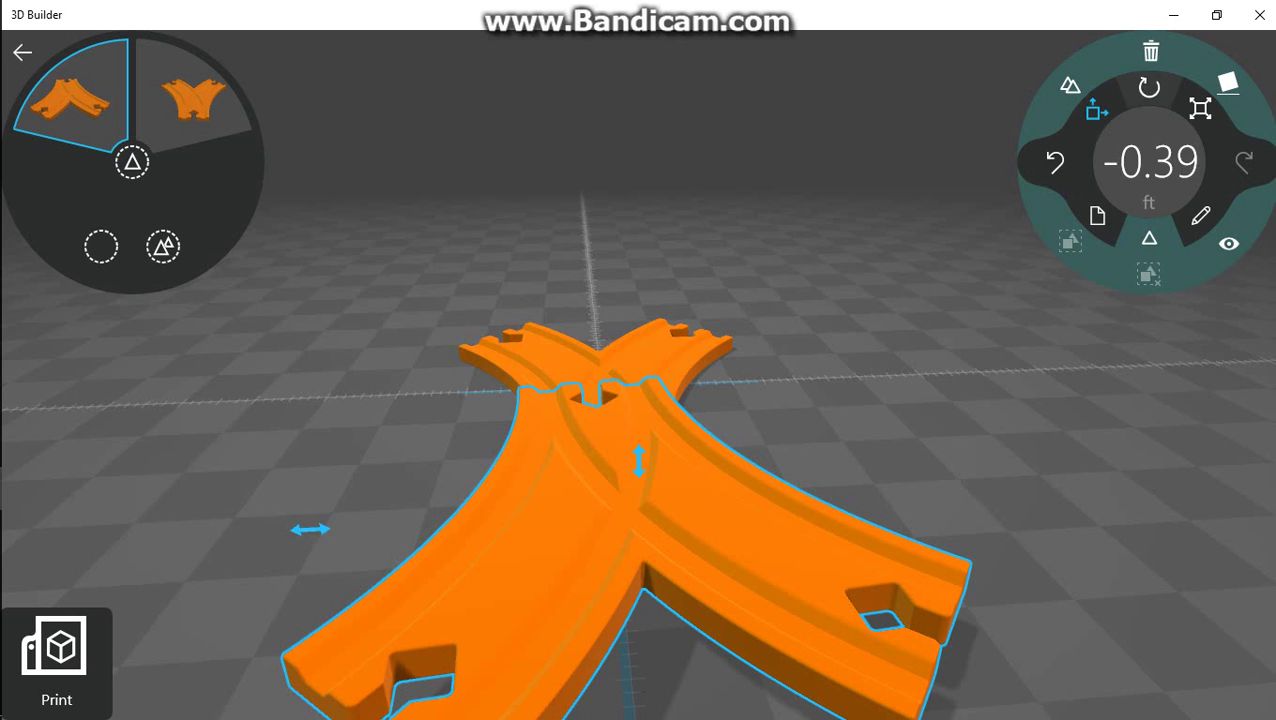
# Step: Rotate the track copy exactly 180 degrees
pyautogui.press('r')
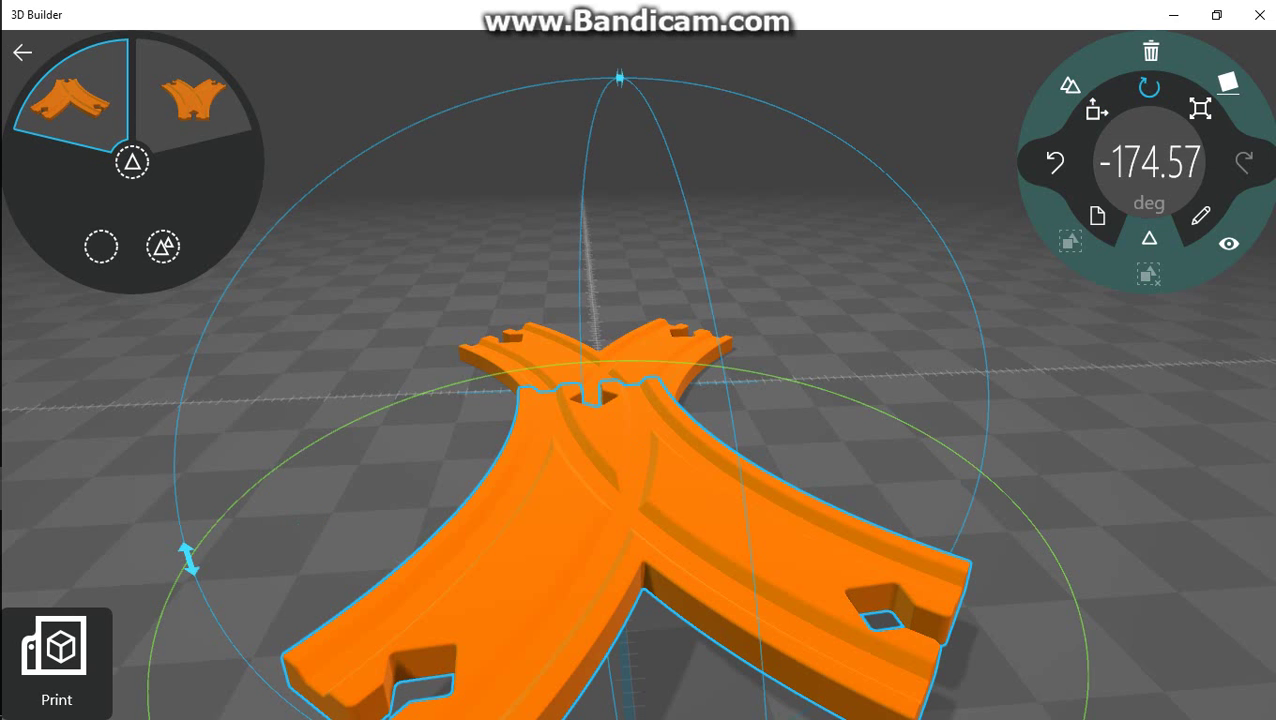
pyautogui.moveTo(650, 492)
pyautogui.mouseDown(button='right')
pyautogui.moveTo(650, 470)
pyautogui.moveTo(650, 492)
pyautogui.mouseUp(button='right')
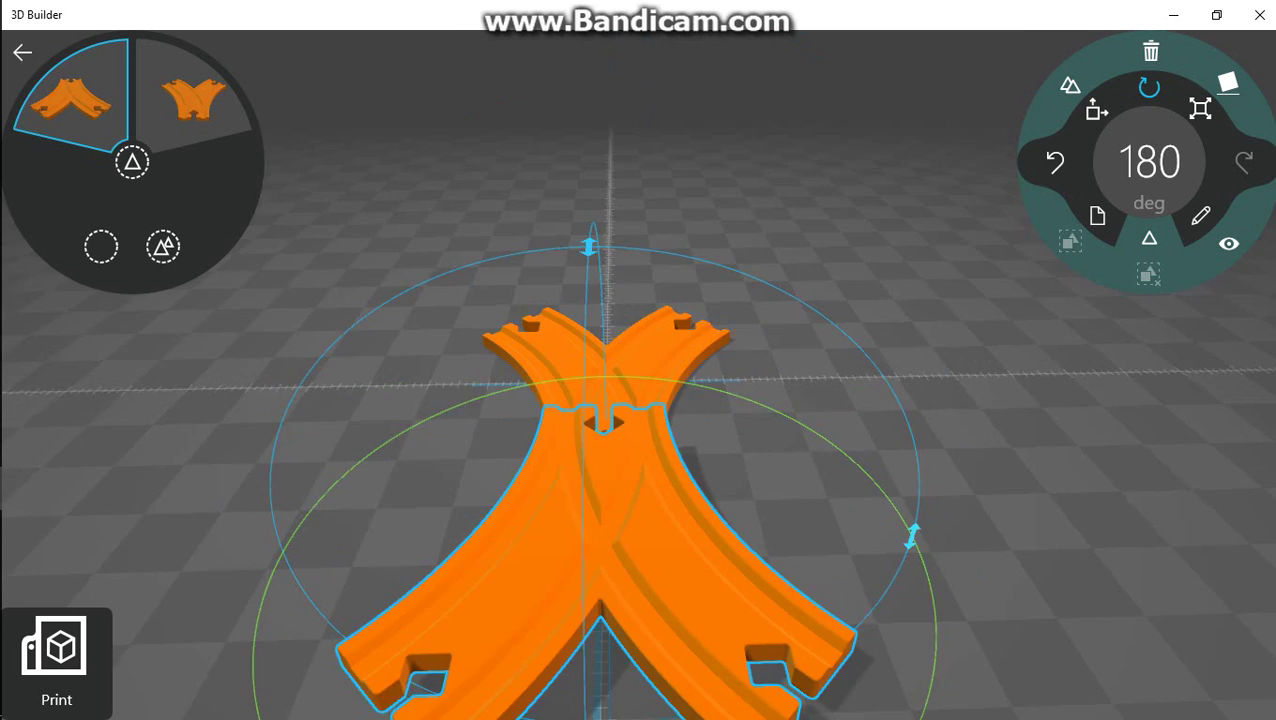
pyautogui.moveTo(593, 365); pyautogui.dragTo(607, 474, button='right')
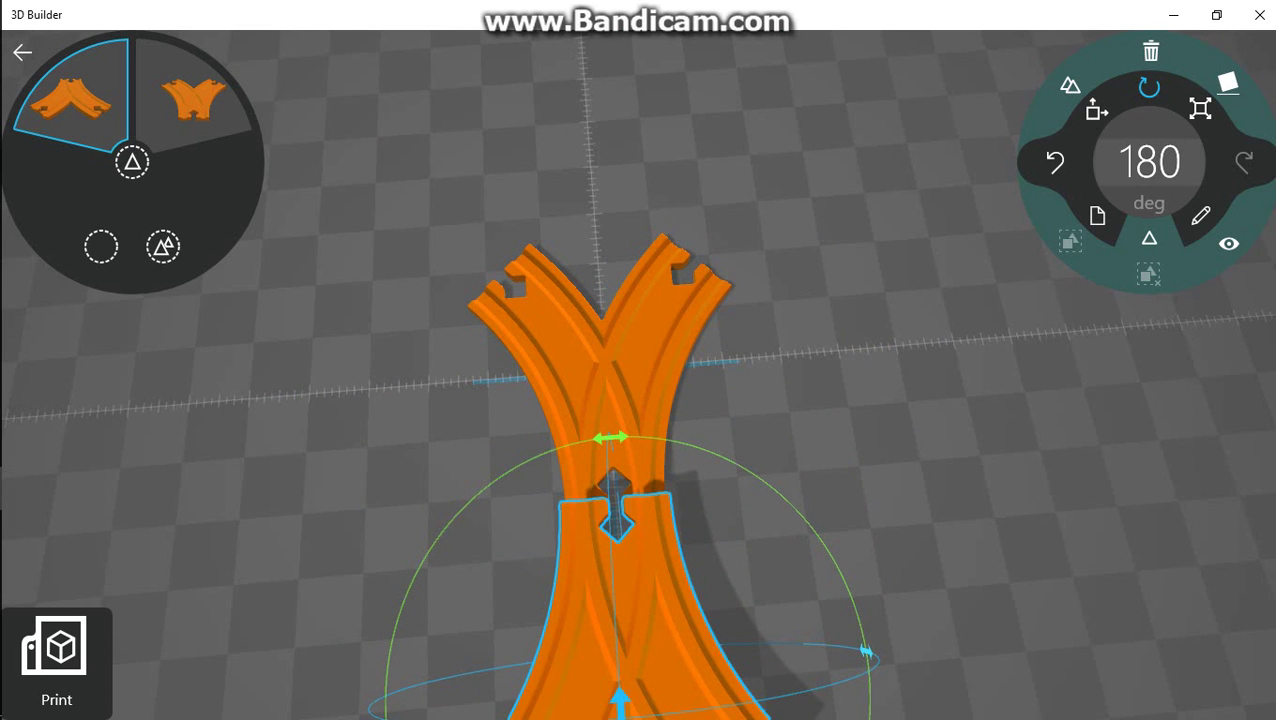
# Step: Nudge the copy level and into line so both pieces form an X crossing
pyautogui.click(1097, 110)
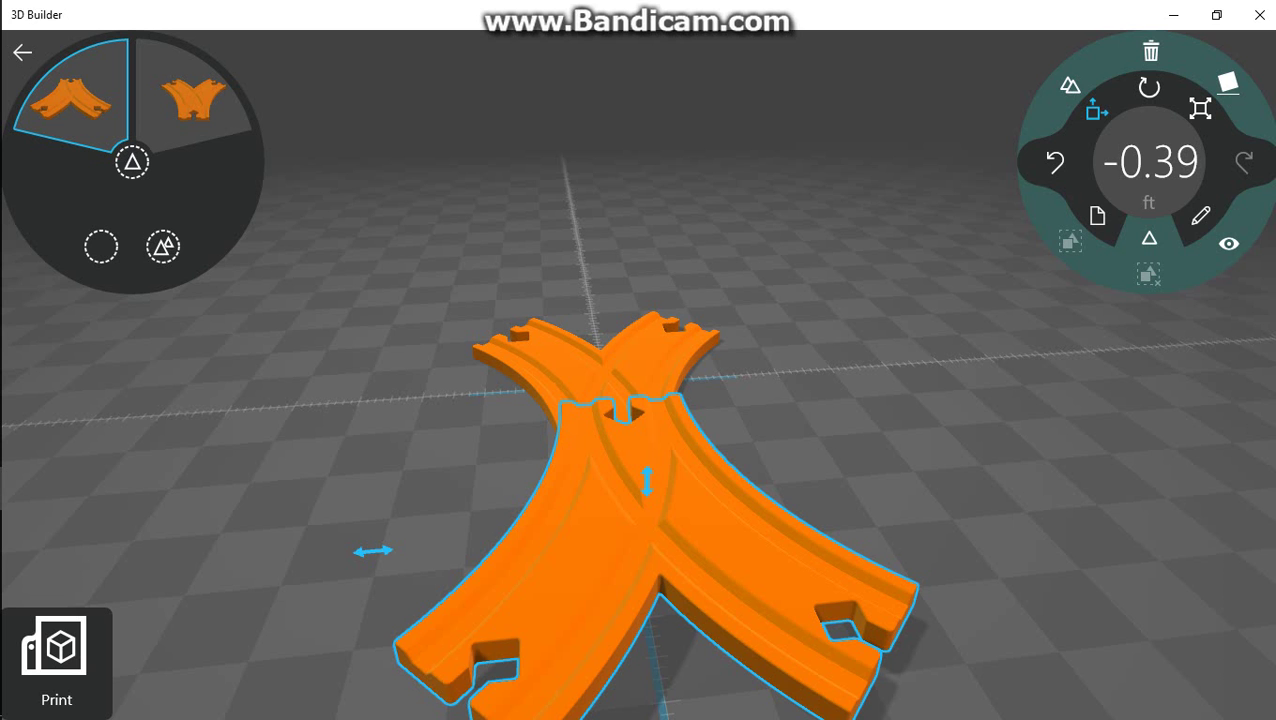
pyautogui.moveTo(648, 530)
pyautogui.mouseDown()
pyautogui.moveTo(648, 514)
pyautogui.moveTo(648, 541)
pyautogui.mouseUp()
pyautogui.moveTo(648, 541); pyautogui.dragTo(973, 413, button='right')
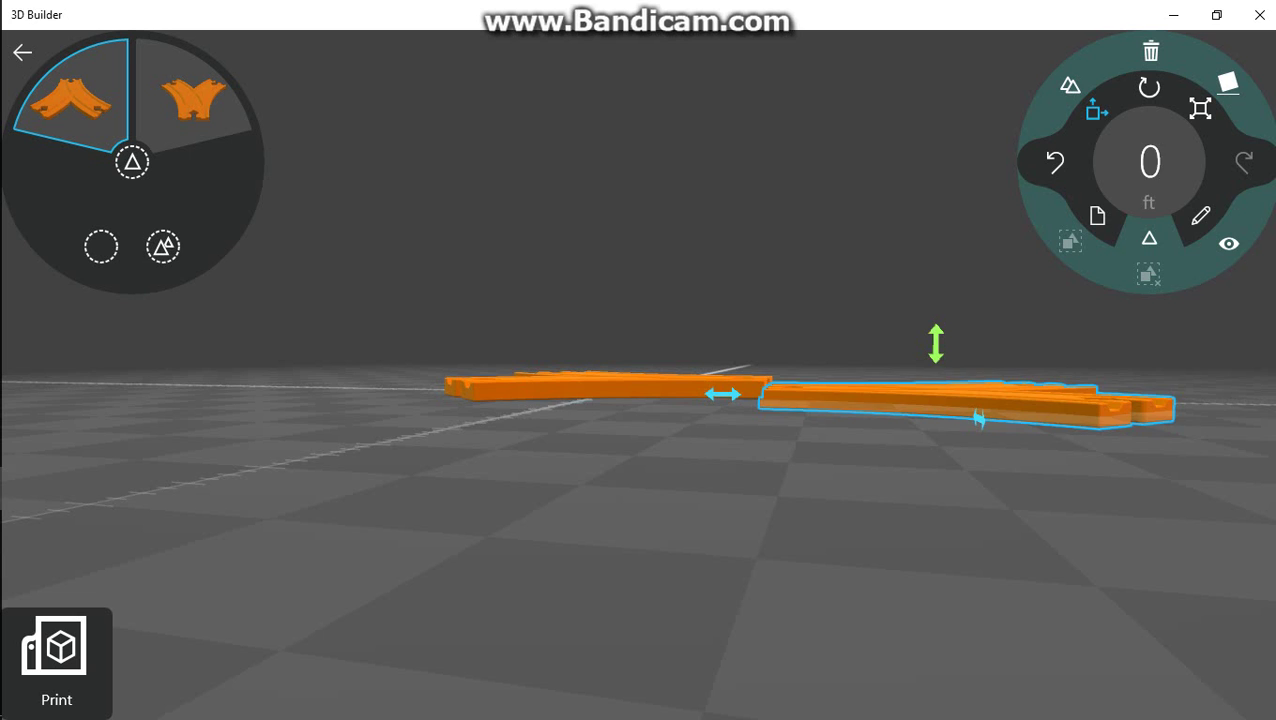
pyautogui.moveTo(980, 419); pyautogui.dragTo(980, 407)
pyautogui.moveTo(980, 407)
pyautogui.mouseDown(button='right')
pyautogui.moveTo(711, 643)
pyautogui.moveTo(839, 645)
pyautogui.moveTo(957, 592)
pyautogui.mouseUp(button='right')
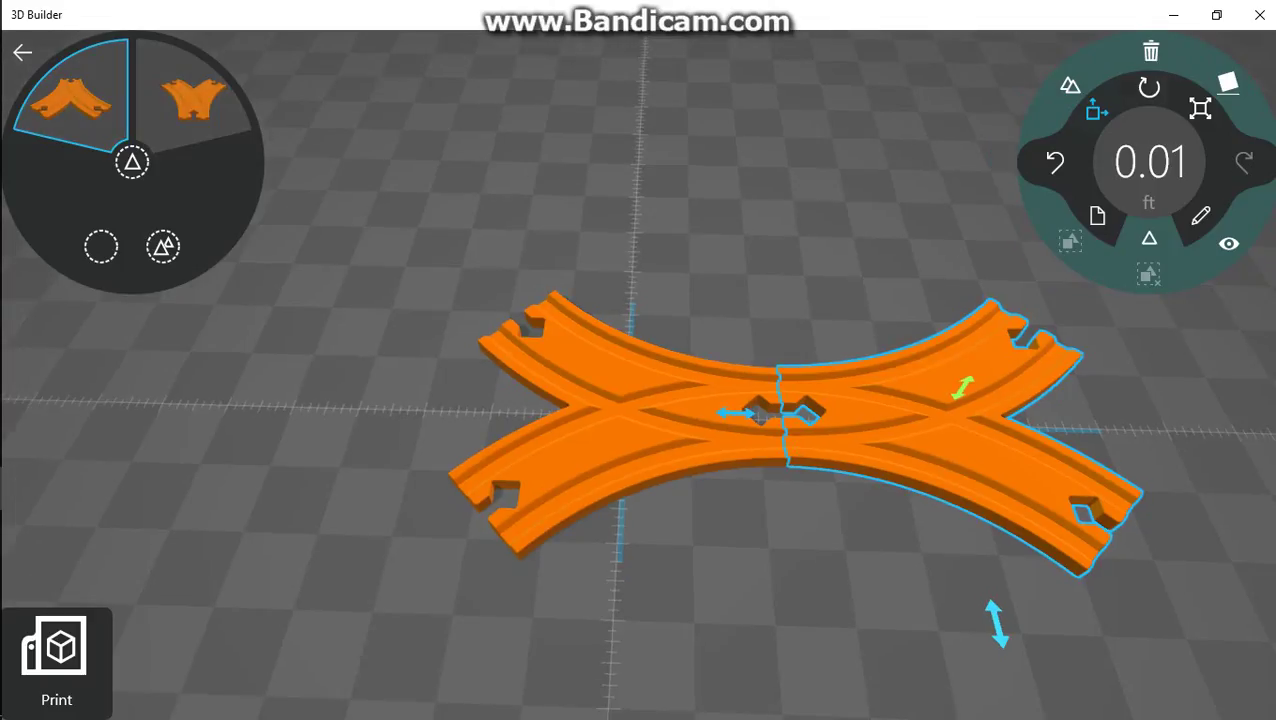
# Step: Lay the track copy flat on the build plate and switch to Paint mode
pyautogui.click(1149, 238)
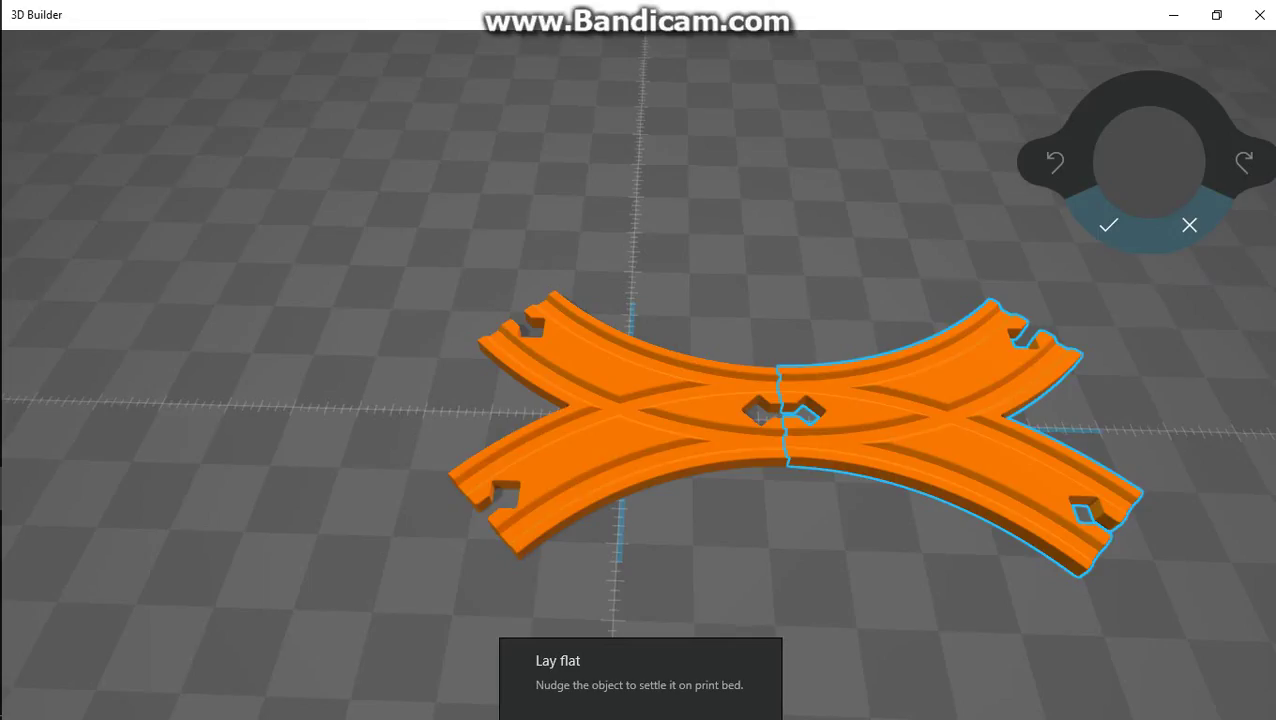
pyautogui.press('Return')
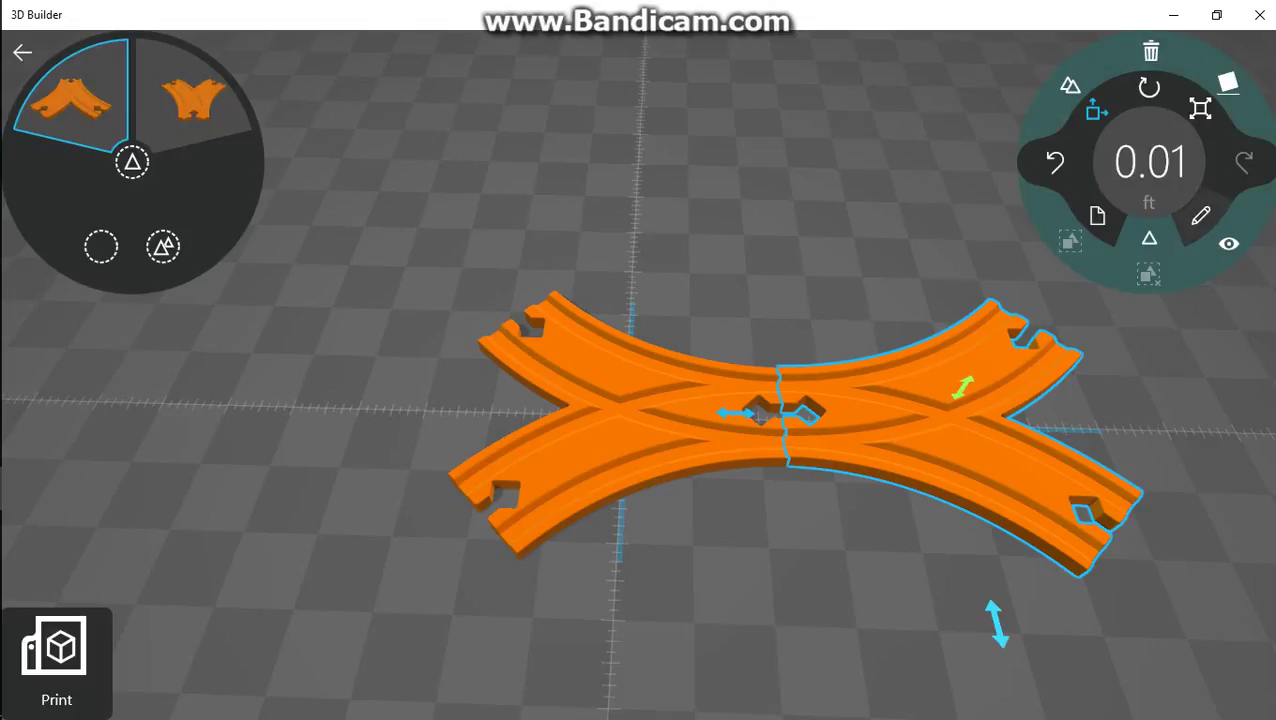
pyautogui.click(1200, 216)
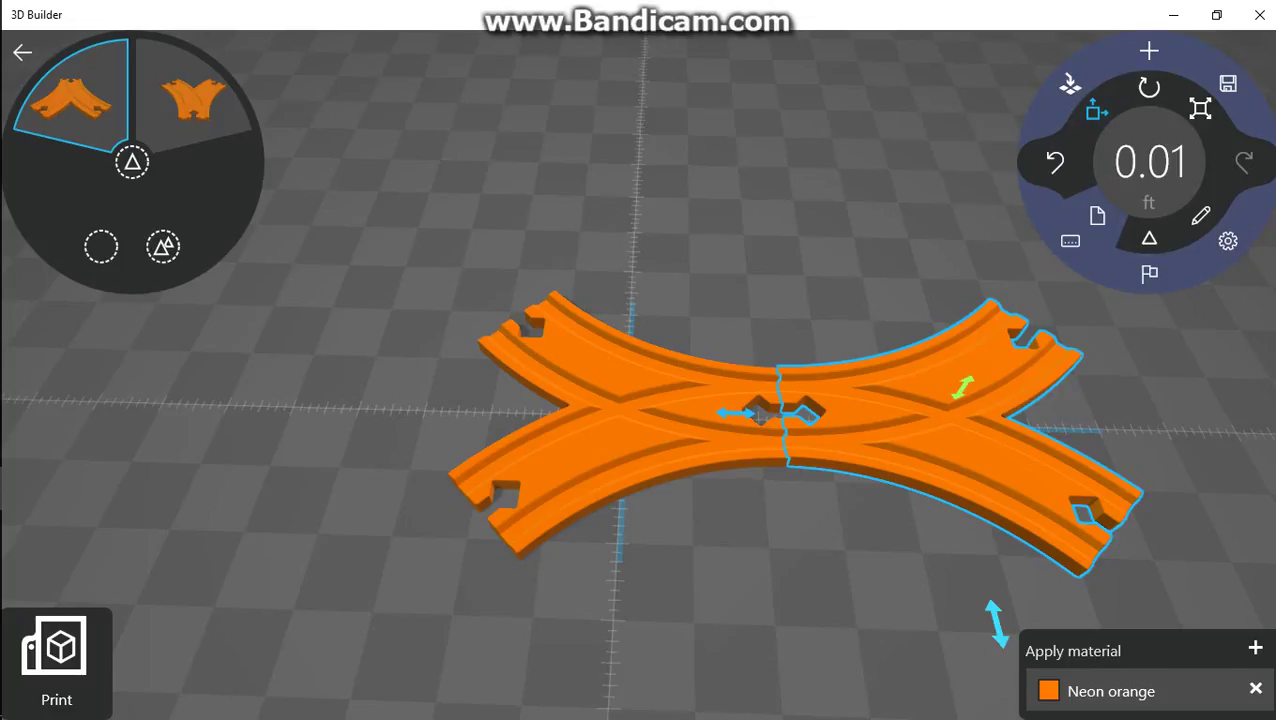
# Step: Dismiss the new-scene warning and bring up the file picker to insert a model
pyautogui.click(1149, 51)
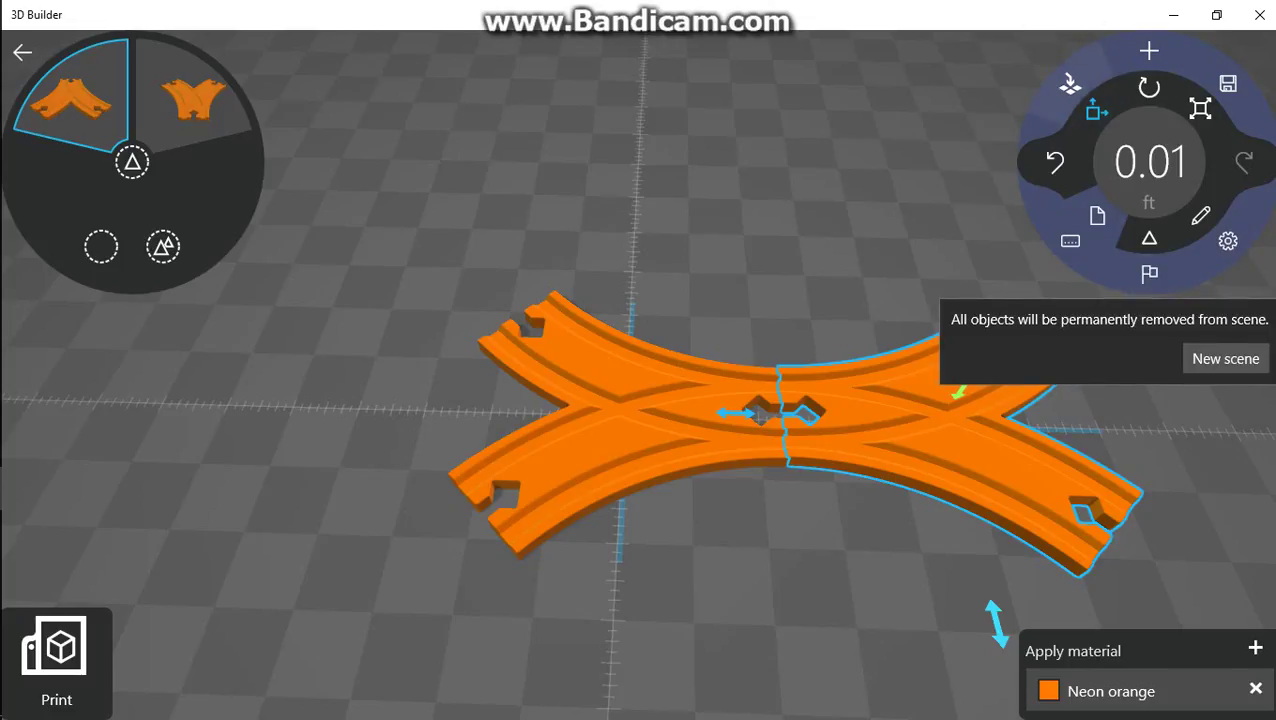
pyautogui.press('Escape')
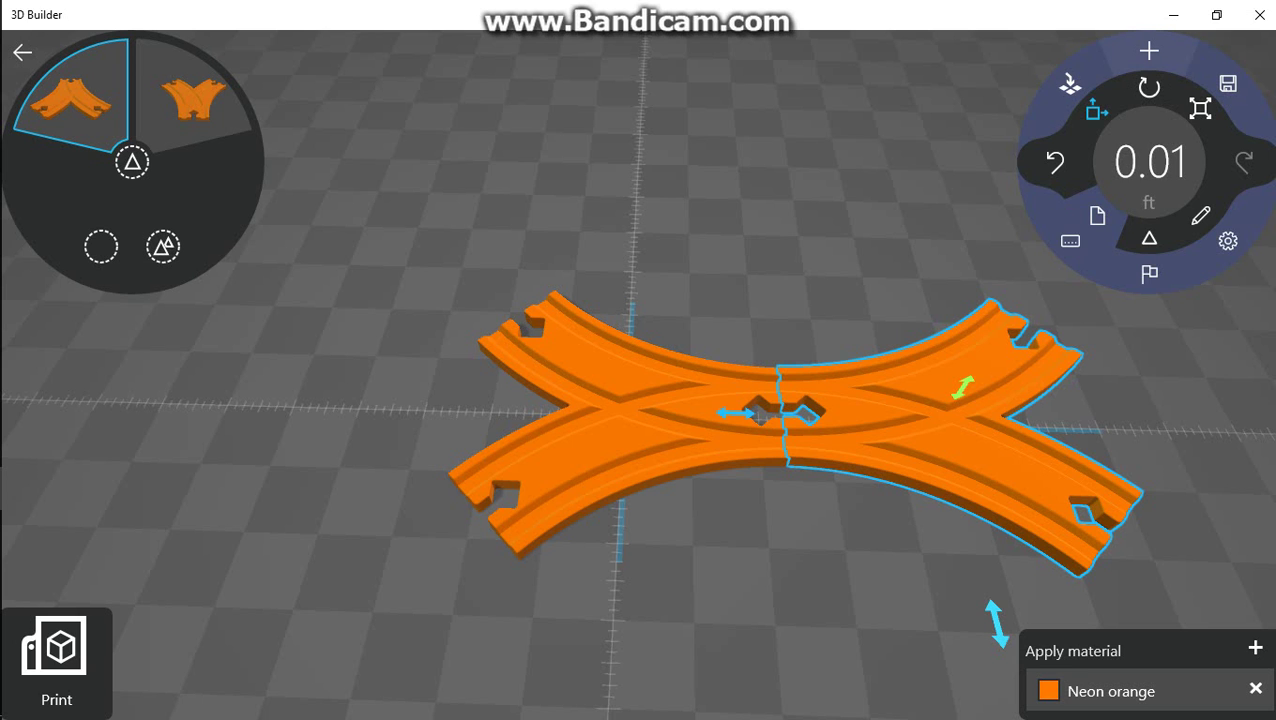
pyautogui.click(1148, 50)
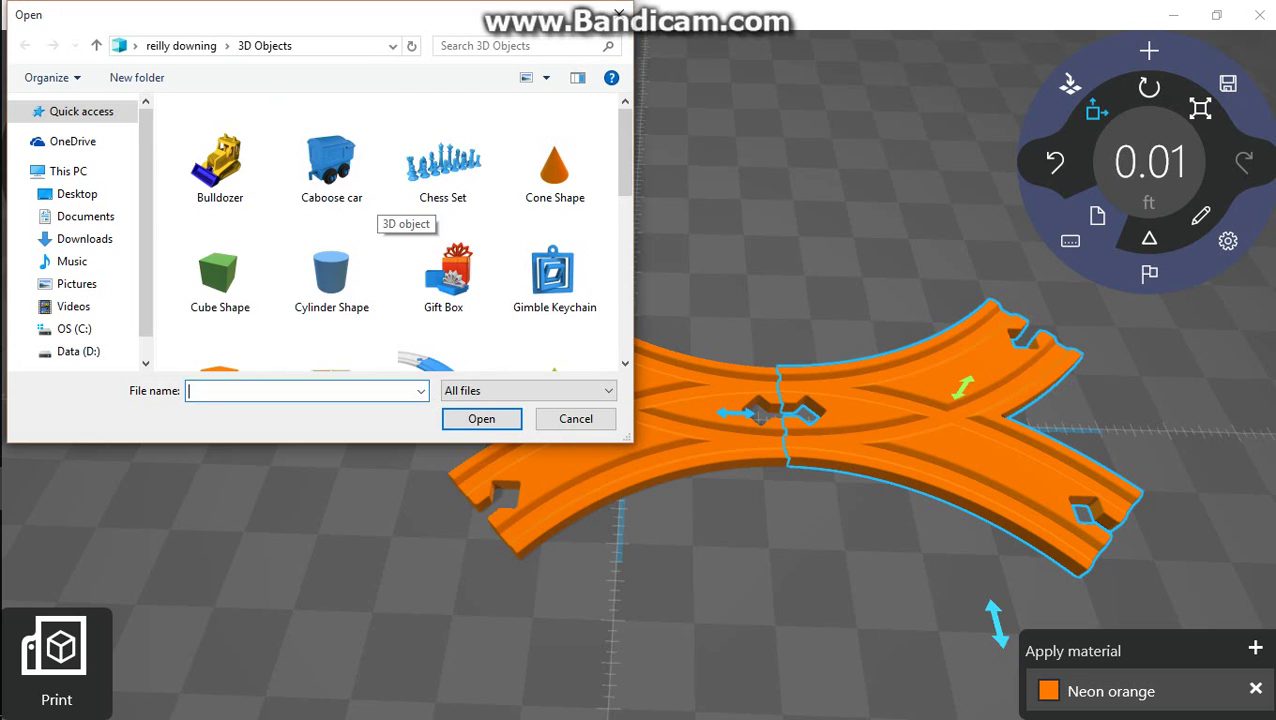
# Step: Insert the Track Connector model from the 3D Objects library
pyautogui.scroll(-1, 443, 210)
pyautogui.scroll(-2, 443, 206)
pyautogui.scroll(-4, 500, 210)
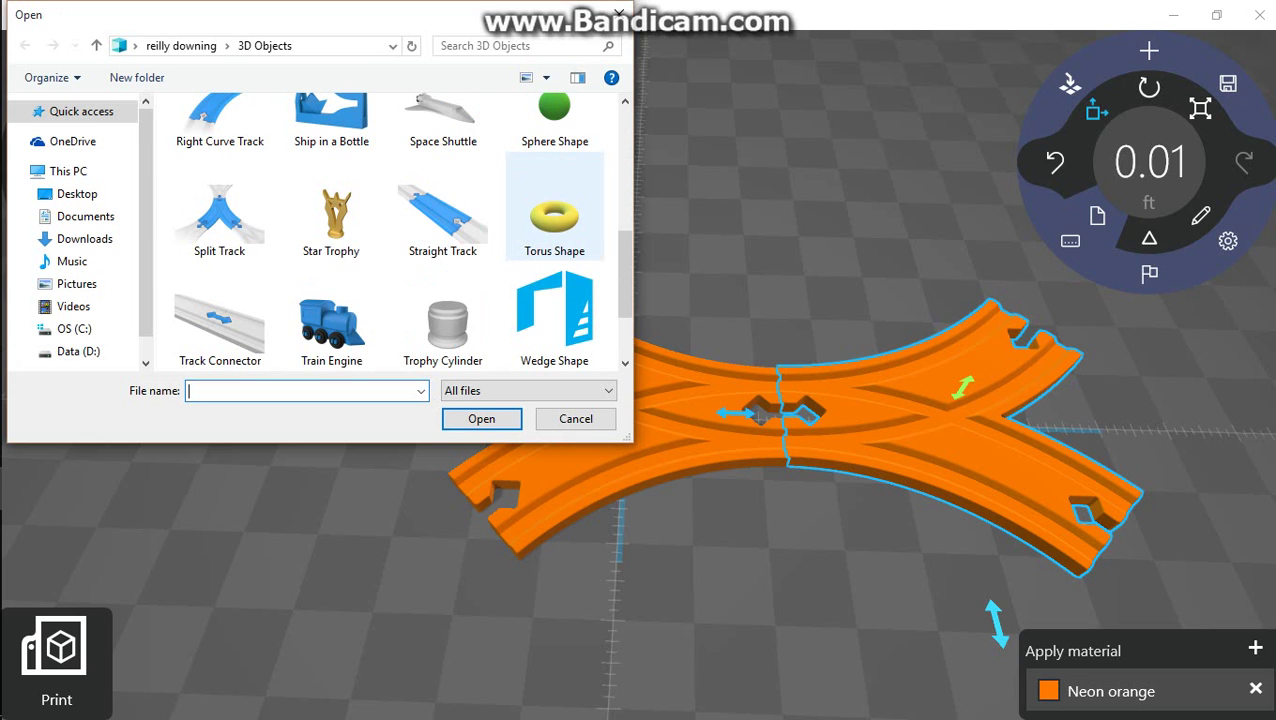
pyautogui.scroll(-2, 540, 250)
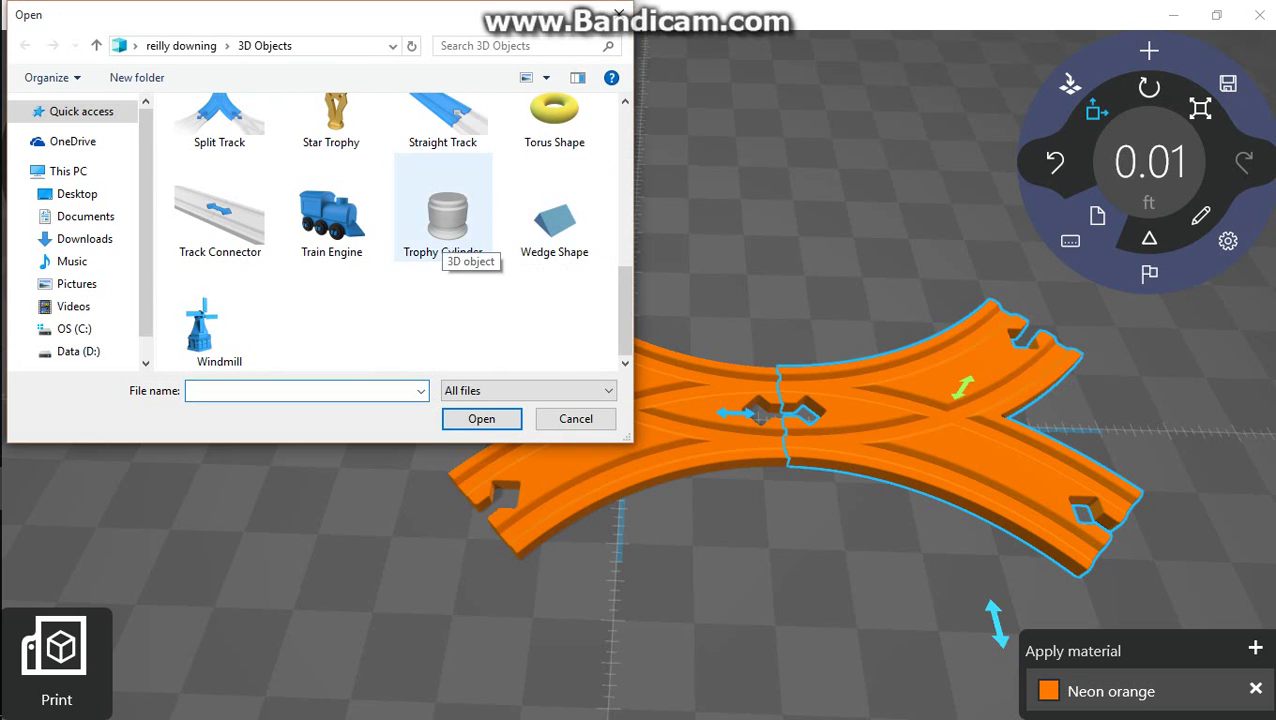
pyautogui.scroll(5, 443, 240)
pyautogui.scroll(-2, 443, 250)
pyautogui.scroll(-2, 443, 250)
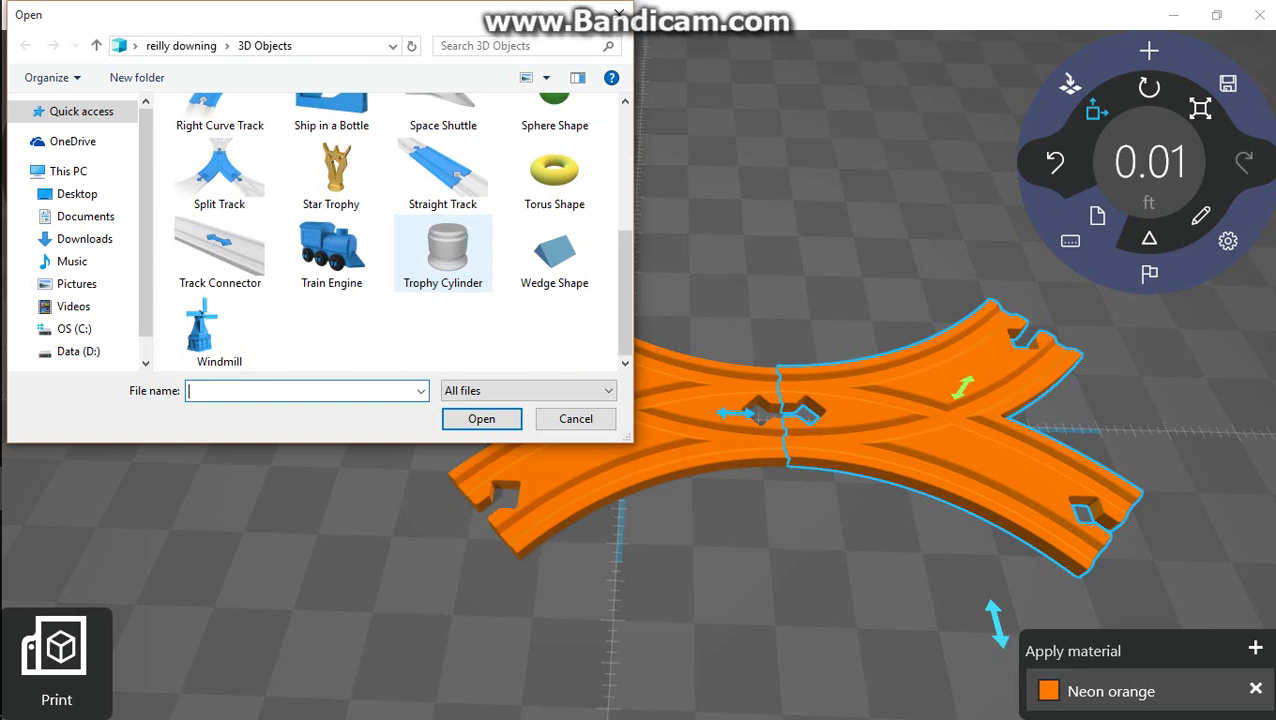
pyautogui.click(220, 250)
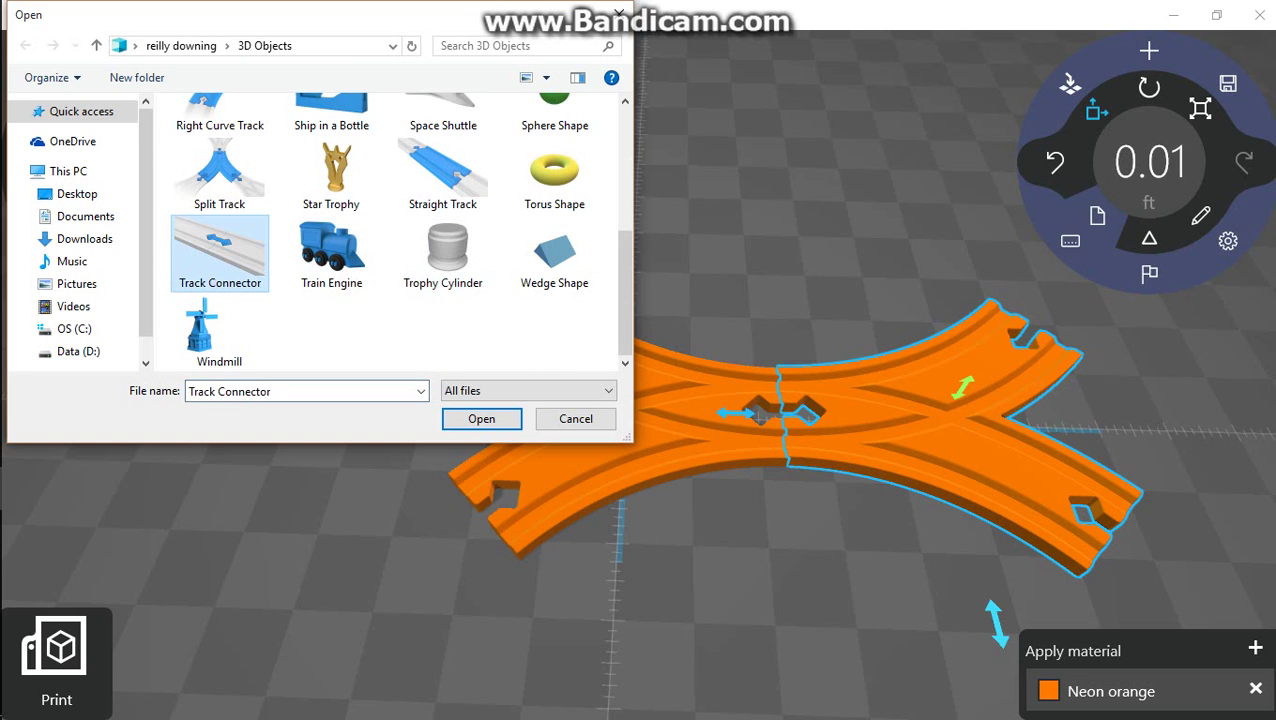
pyautogui.press('Return')
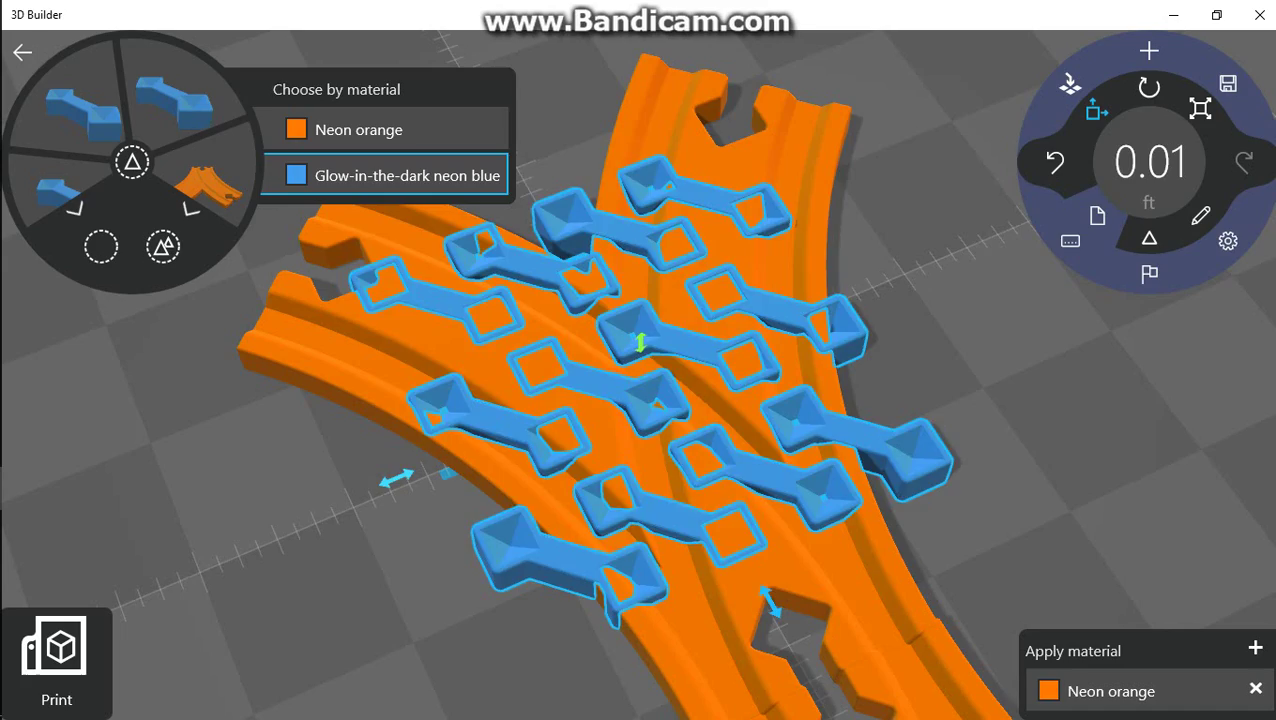
# Step: Raise the connectors and select all the glow-in-the-dark neon blue parts
pyautogui.moveTo(640, 342); pyautogui.dragTo(640, 270)
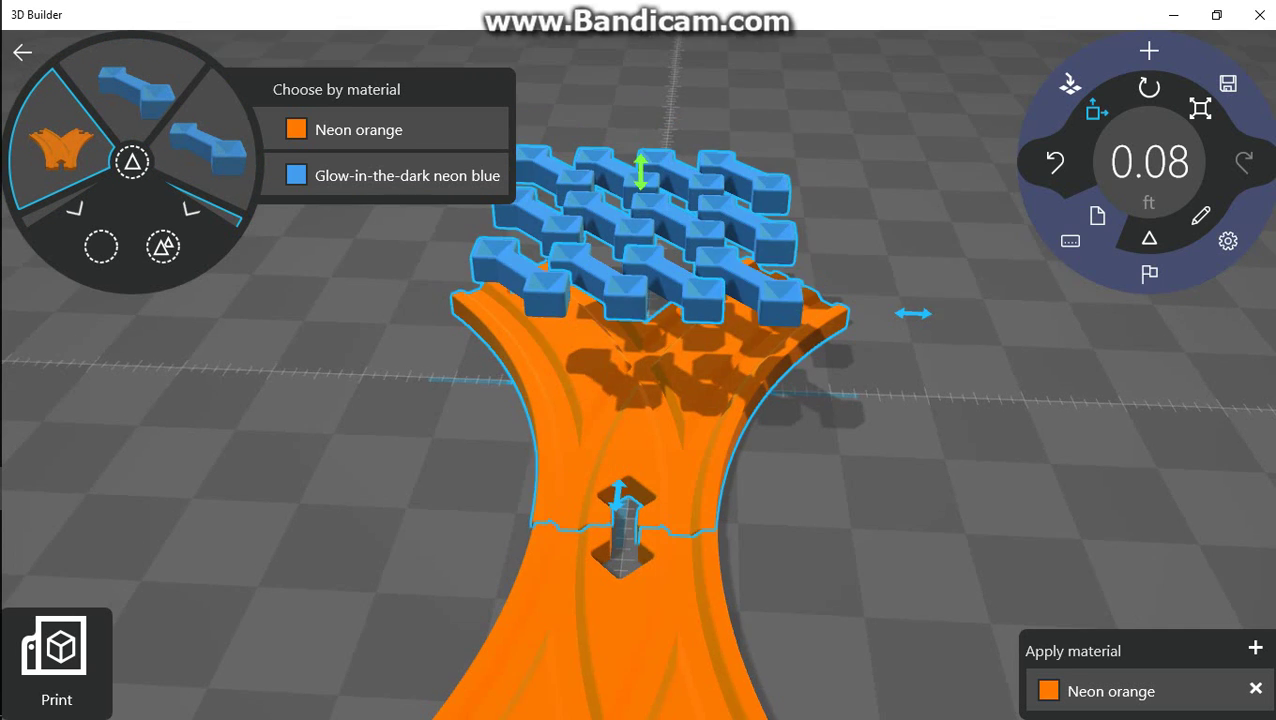
pyautogui.moveTo(900, 500); pyautogui.dragTo(840, 500, button='right')
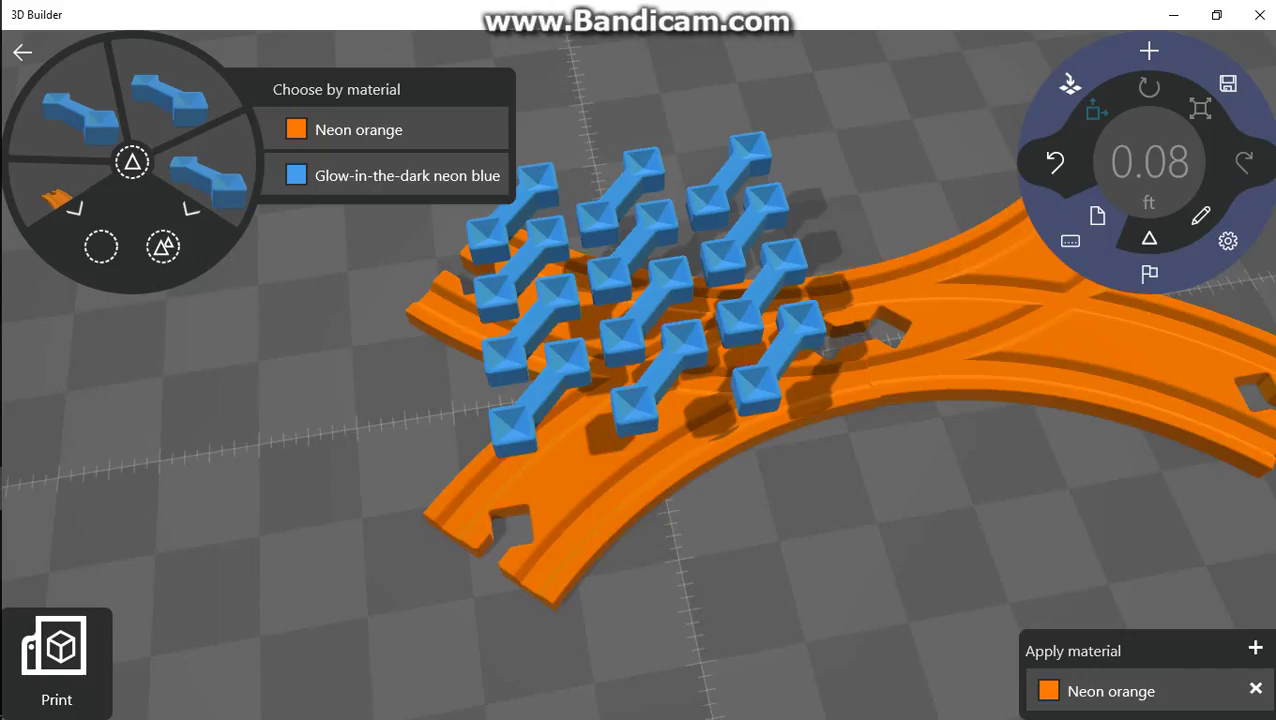
pyautogui.click(385, 129)
pyautogui.click(367, 175)
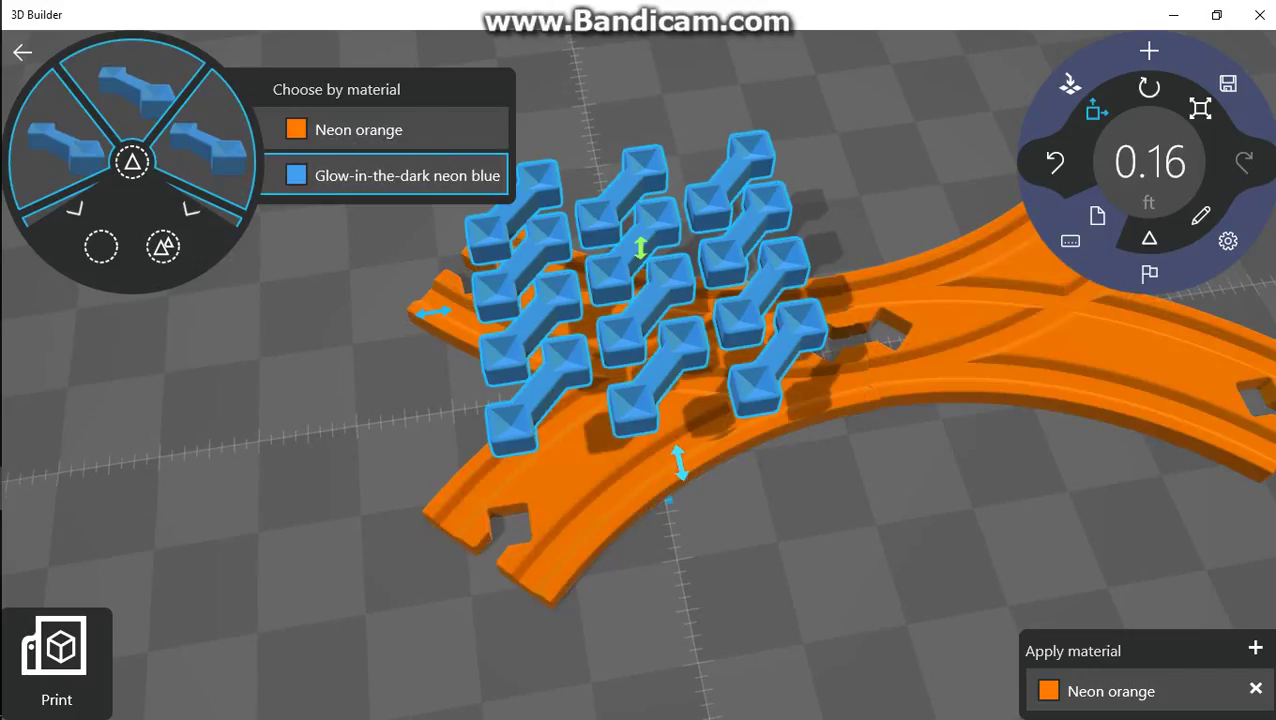
# Step: Move the blue connector set off the orange track to ground level beside it
pyautogui.moveTo(640, 248)
pyautogui.mouseDown()
pyautogui.moveTo(641, 142)
pyautogui.moveTo(716, 481)
pyautogui.mouseUp()
pyautogui.moveTo(716, 481)
pyautogui.mouseDown(button='right')
pyautogui.moveTo(716, 200)
pyautogui.moveTo(695, 421)
pyautogui.mouseUp(button='right')
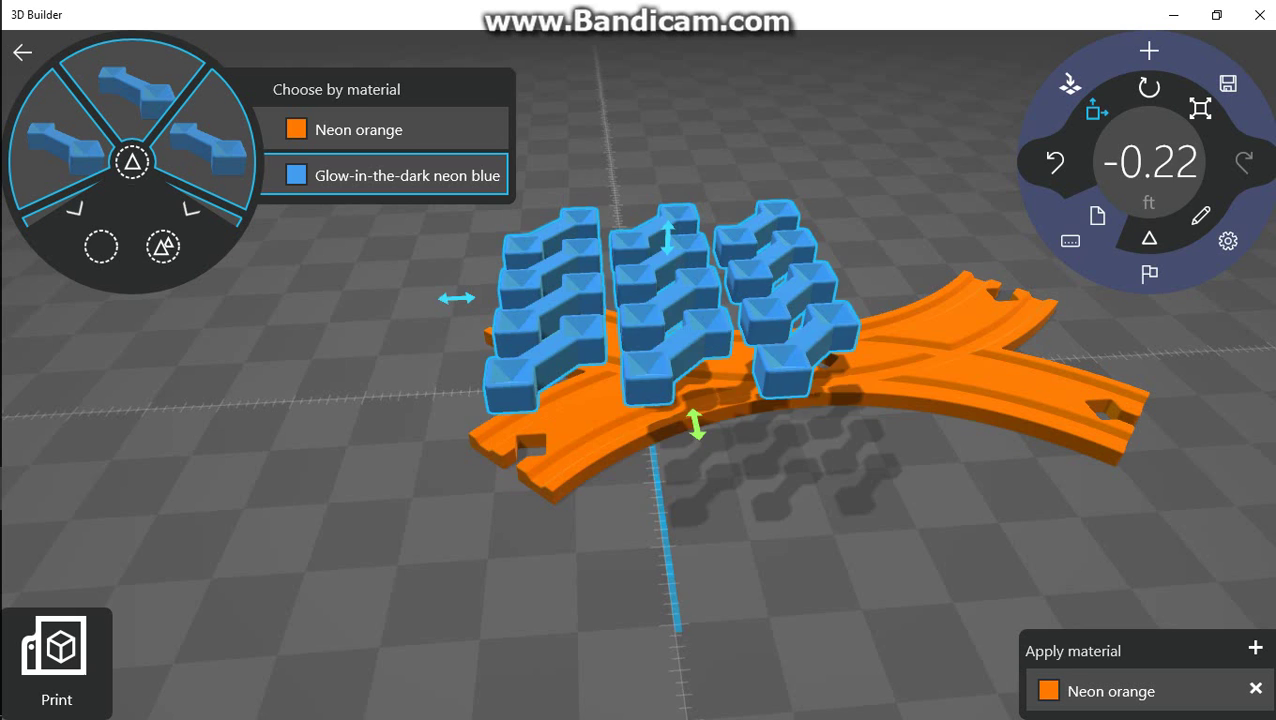
pyautogui.moveTo(695, 421)
pyautogui.mouseDown()
pyautogui.moveTo(718, 524)
pyautogui.moveTo(709, 607)
pyautogui.moveTo(669, 560)
pyautogui.moveTo(670, 595)
pyautogui.mouseUp()
pyautogui.moveTo(670, 595)
pyautogui.mouseDown(button='right')
pyautogui.moveTo(670, 330)
pyautogui.moveTo(670, 560)
pyautogui.mouseUp(button='right')
pyautogui.moveTo(886, 463); pyautogui.dragTo(903, 388)
pyautogui.moveTo(670, 560)
pyautogui.mouseDown(button='right')
pyautogui.moveTo(670, 340)
pyautogui.moveTo(800, 380)
pyautogui.mouseUp(button='right')
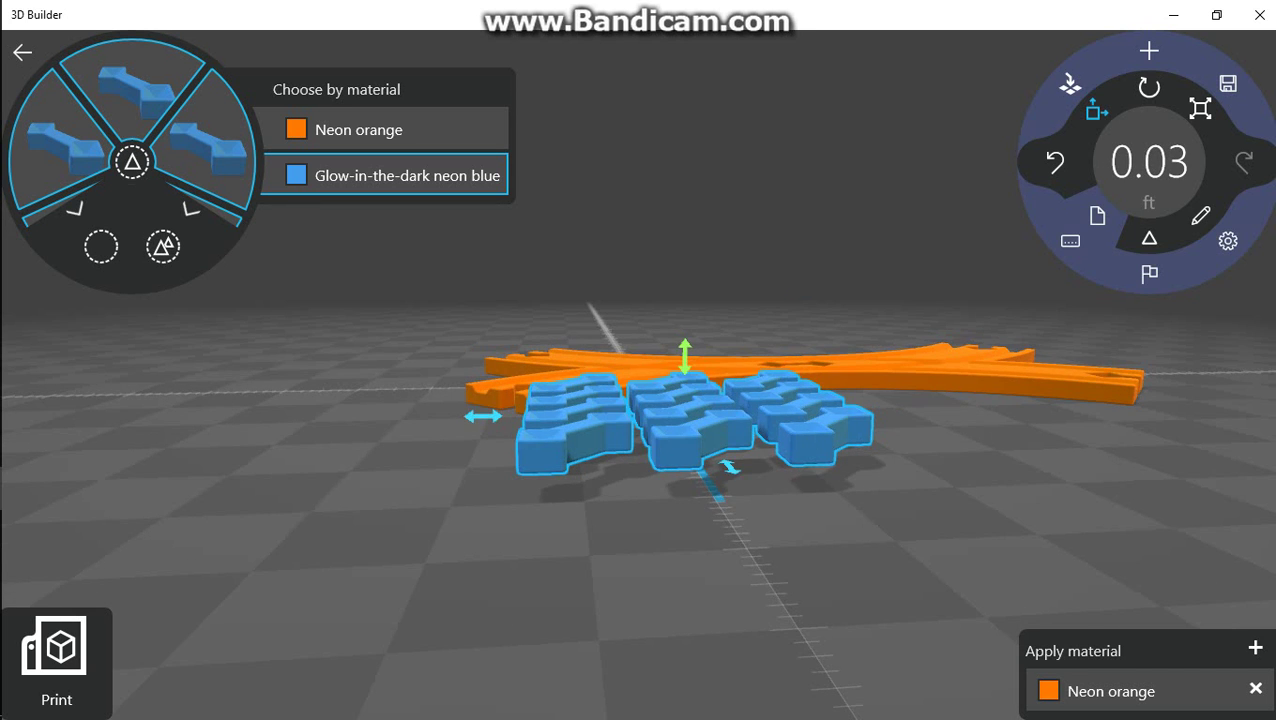
pyautogui.moveTo(730, 465); pyautogui.dragTo(820, 650)
pyautogui.moveTo(670, 400); pyautogui.dragTo(500, 420, button='right')
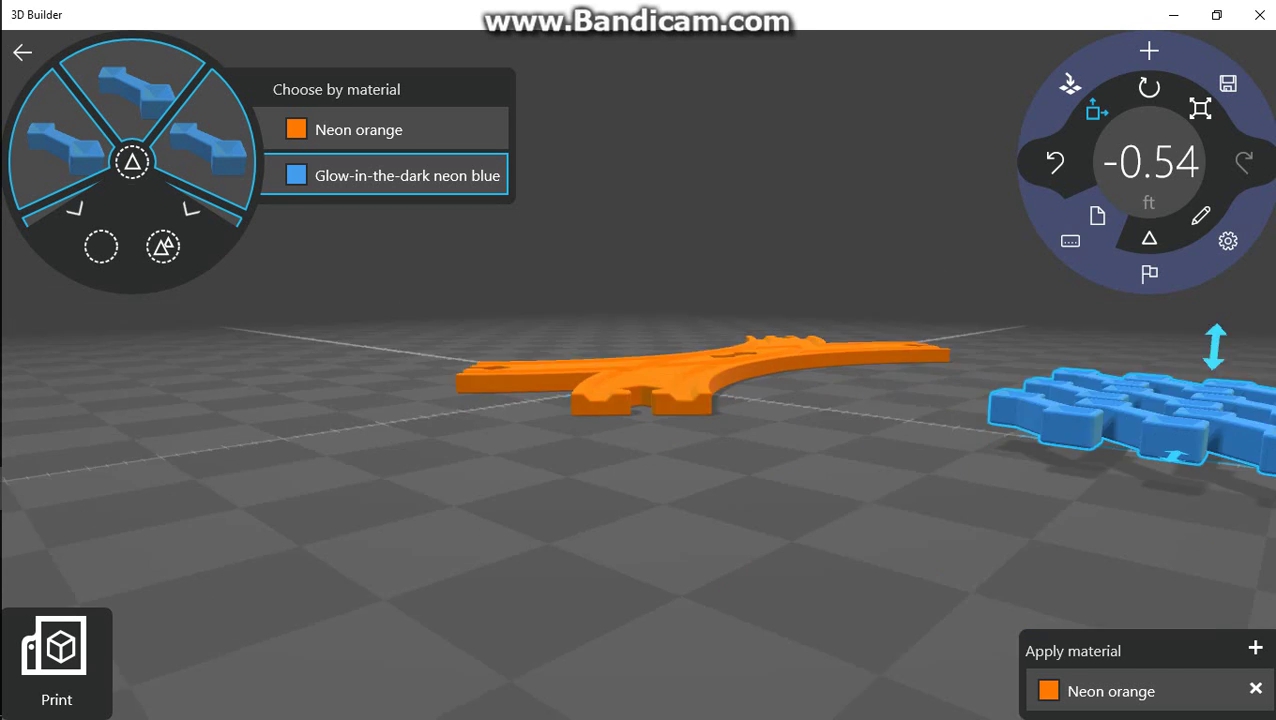
pyautogui.moveTo(640, 360); pyautogui.dragTo(600, 560, button='right')
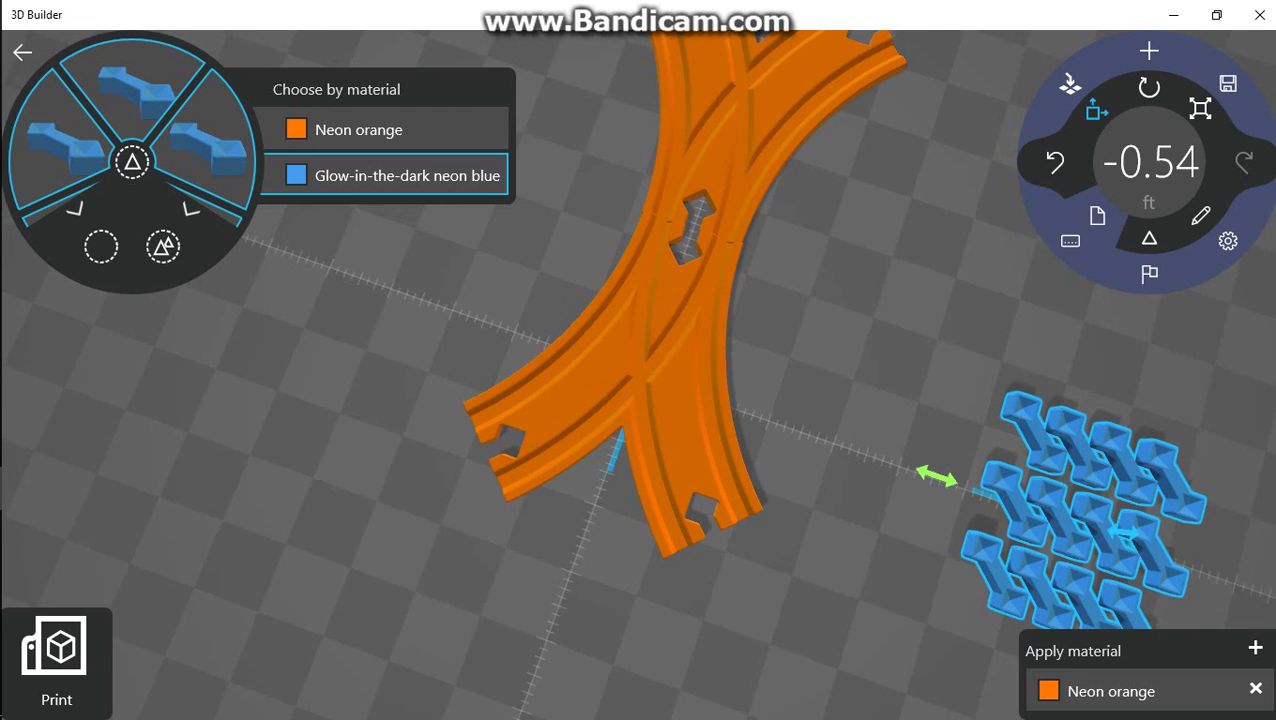
pyautogui.moveTo(800, 450); pyautogui.dragTo(460, 290, button='middle')
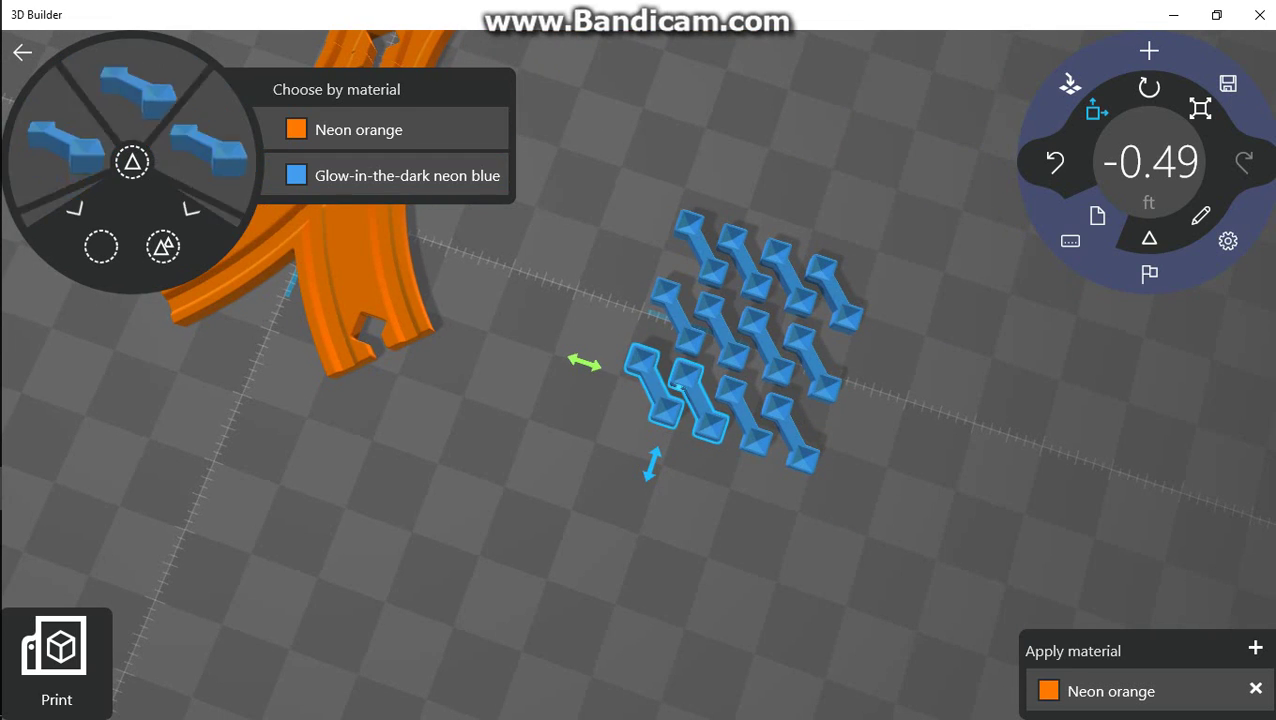
# Step: Place a single blue connector onto the track junction at track height
pyautogui.moveTo(650, 380); pyautogui.dragTo(370, 290)
pyautogui.moveTo(640, 400)
pyautogui.mouseDown(button='right')
pyautogui.moveTo(700, 420)
pyautogui.moveTo(700, 380)
pyautogui.moveTo(760, 360)
pyautogui.mouseUp(button='right')
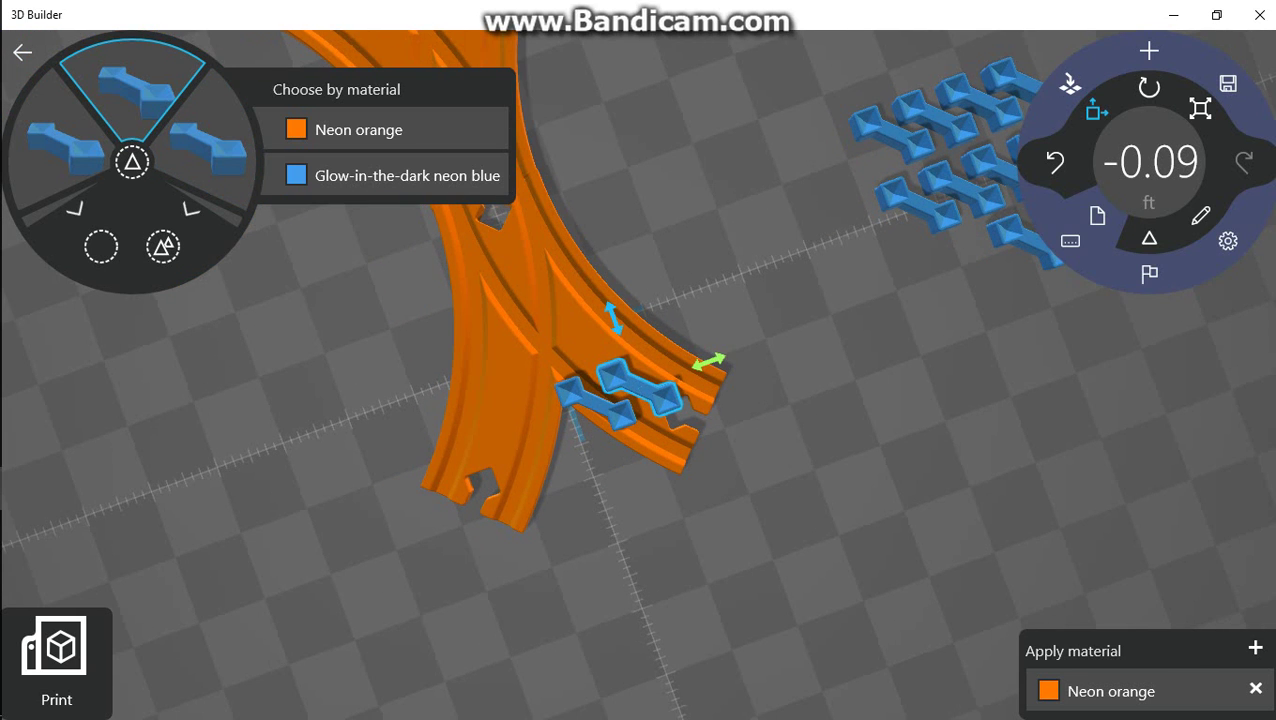
pyautogui.moveTo(620, 385); pyautogui.dragTo(540, 190)
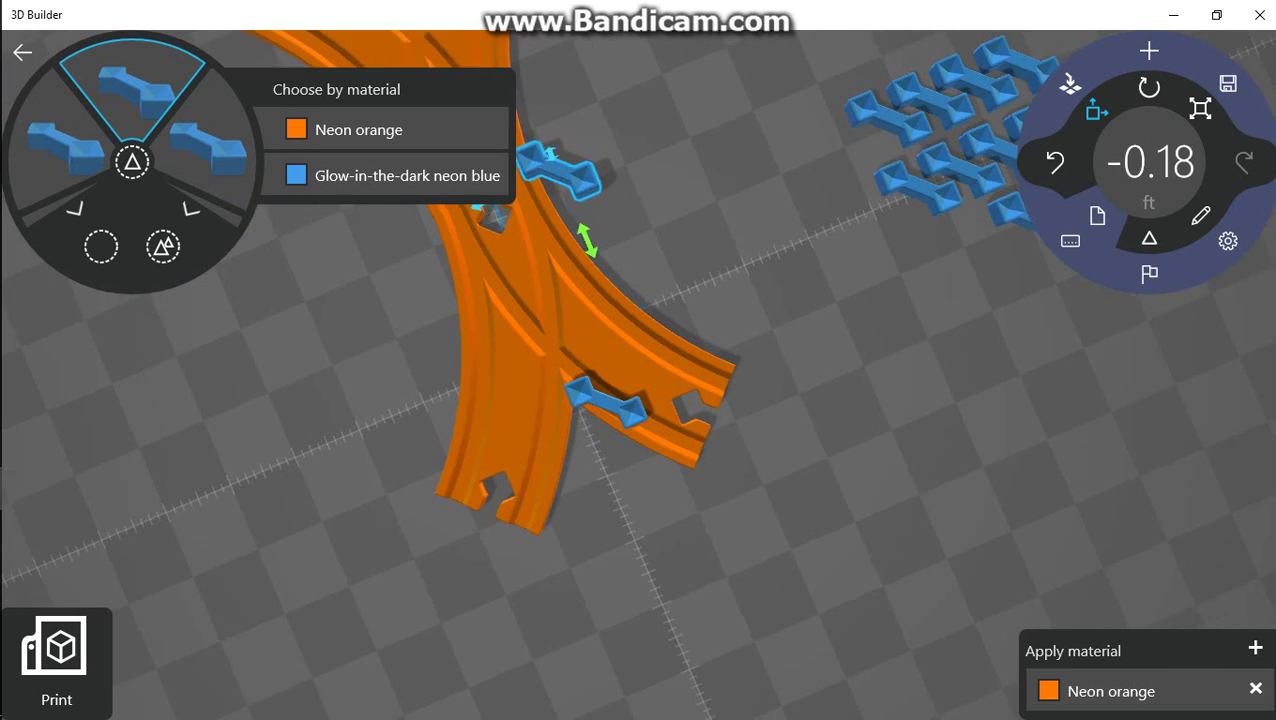
pyautogui.moveTo(640, 400); pyautogui.dragTo(600, 440, button='right')
pyautogui.moveTo(640, 400); pyautogui.dragTo(720, 380, button='right')
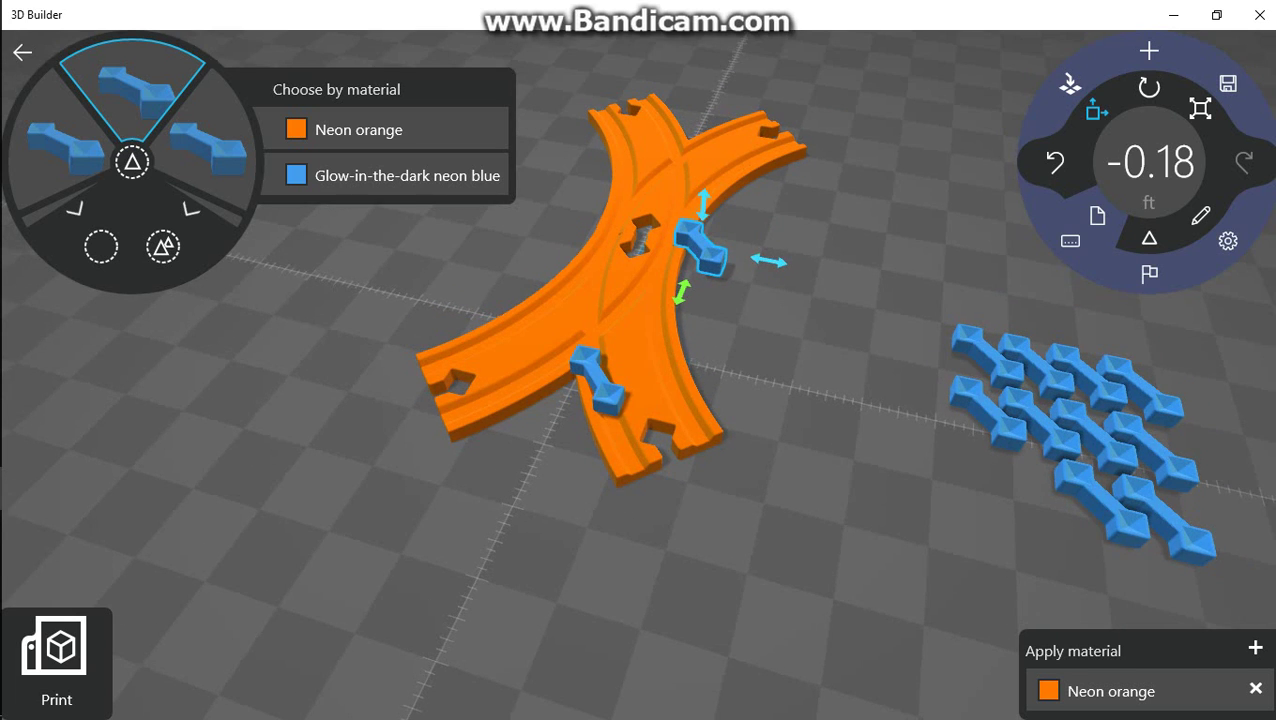
pyautogui.moveTo(700, 270)
pyautogui.mouseDown()
pyautogui.moveTo(605, 375)
pyautogui.moveTo(755, 395)
pyautogui.moveTo(1240, 540)
pyautogui.mouseUp()
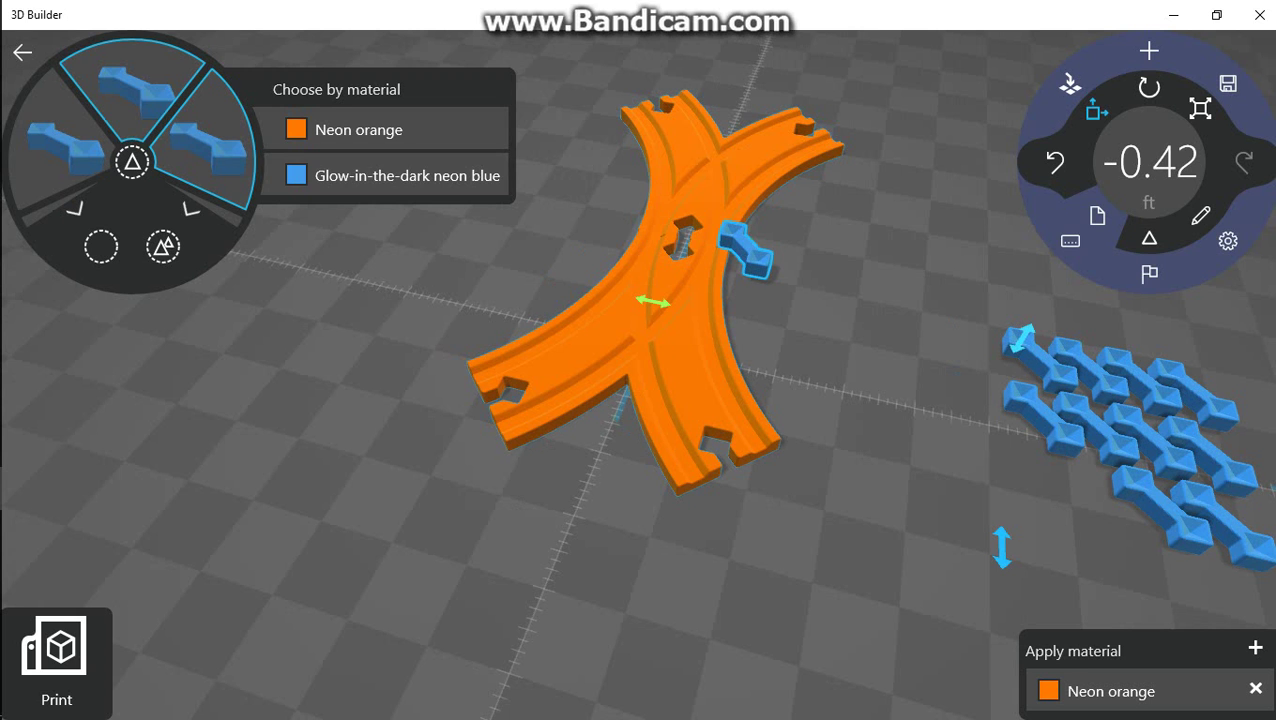
pyautogui.moveTo(1002, 547); pyautogui.dragTo(1002, 470)
pyautogui.moveTo(640, 450); pyautogui.dragTo(700, 440, button='right')
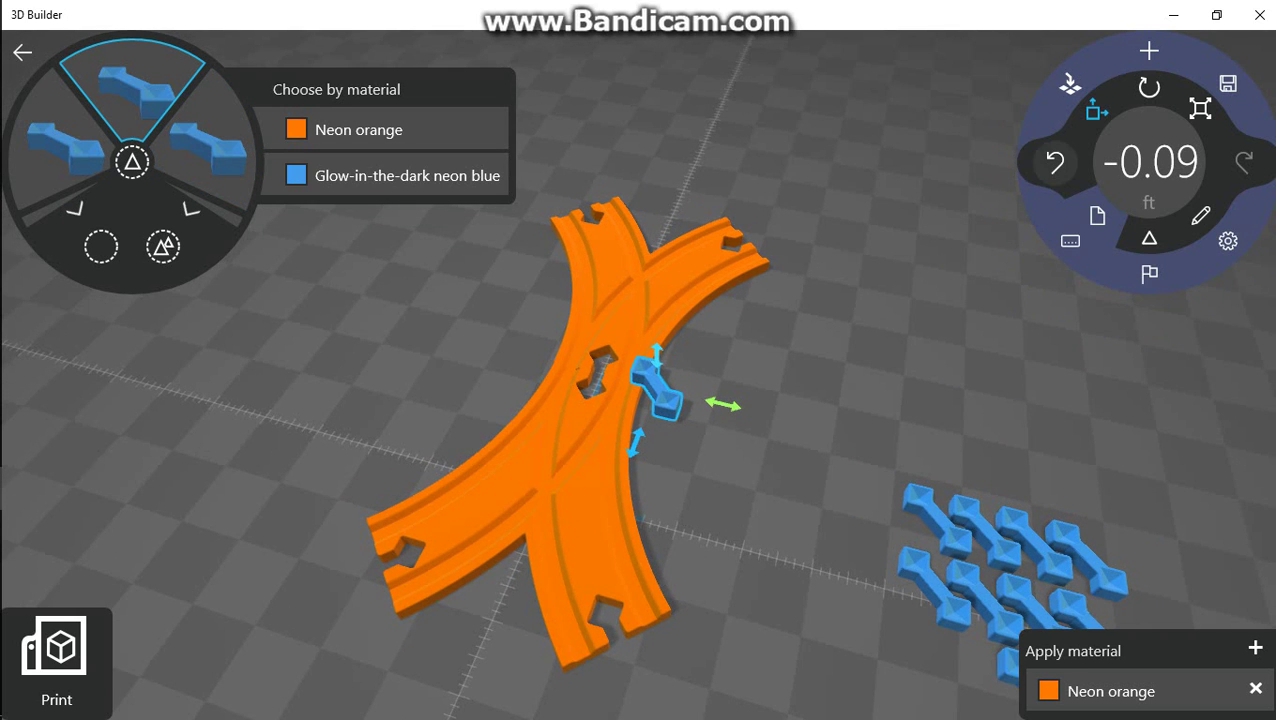
# Step: Rotate the blue connector to -45 degrees to match the track joint
pyautogui.click(1149, 87)
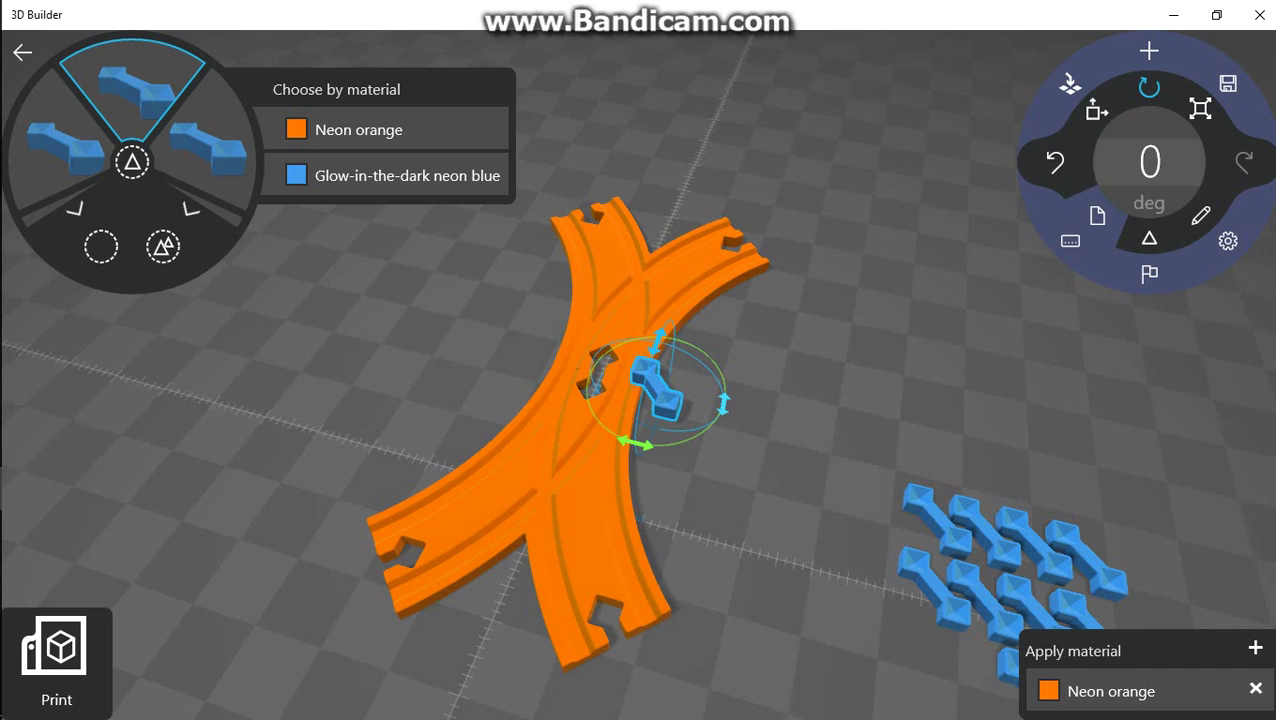
pyautogui.moveTo(635, 442)
pyautogui.mouseDown()
pyautogui.moveTo(707, 425)
pyautogui.moveTo(721, 389)
pyautogui.mouseUp()
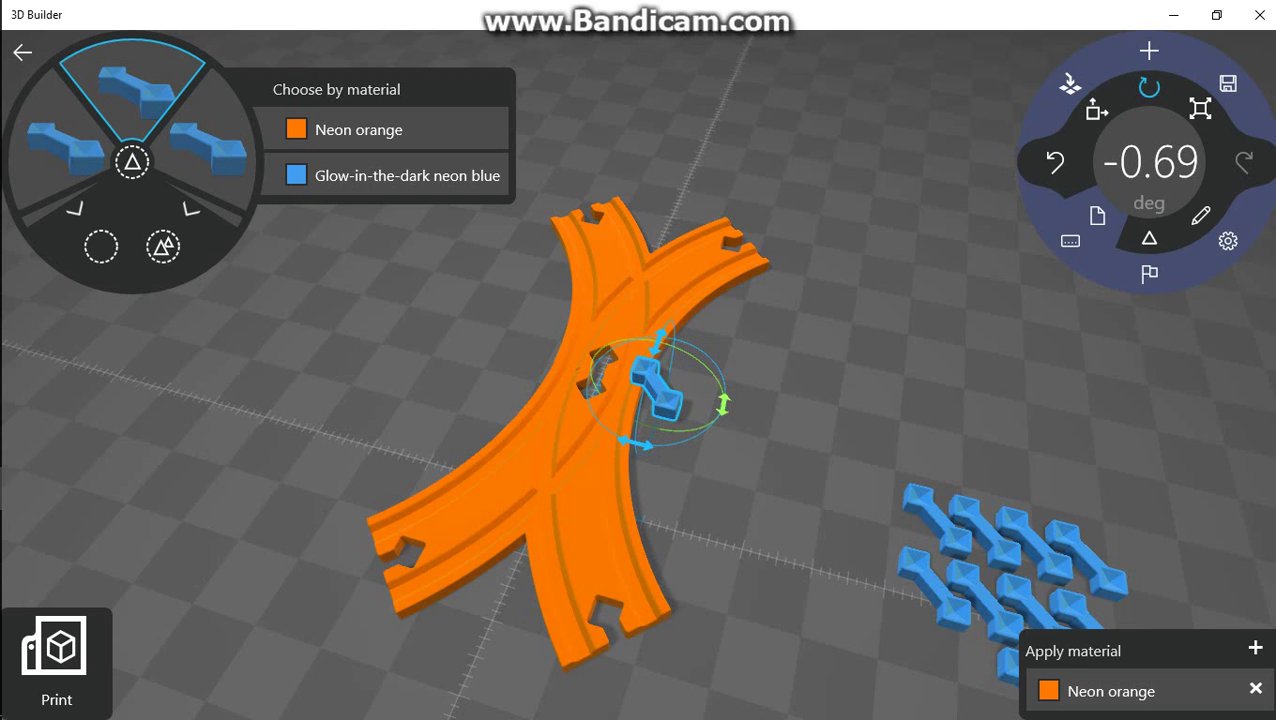
pyautogui.moveTo(722, 404); pyautogui.dragTo(597, 420)
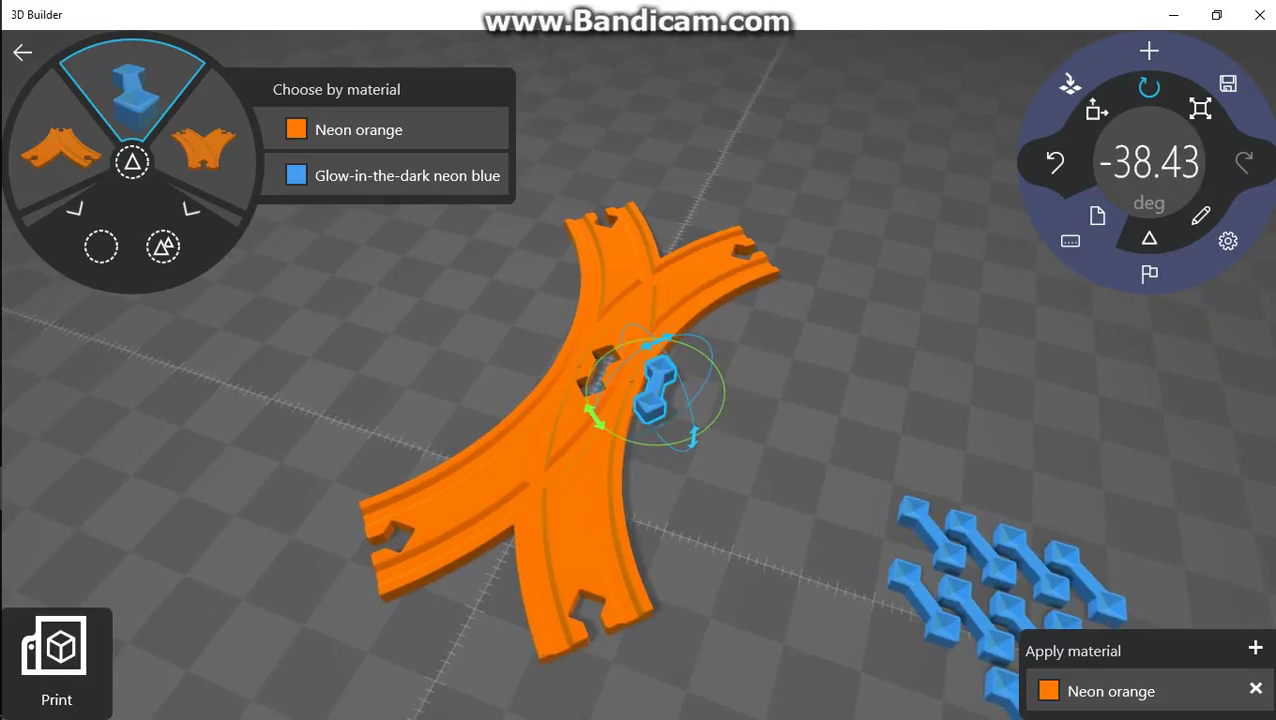
pyautogui.moveTo(597, 420); pyautogui.dragTo(592, 410)
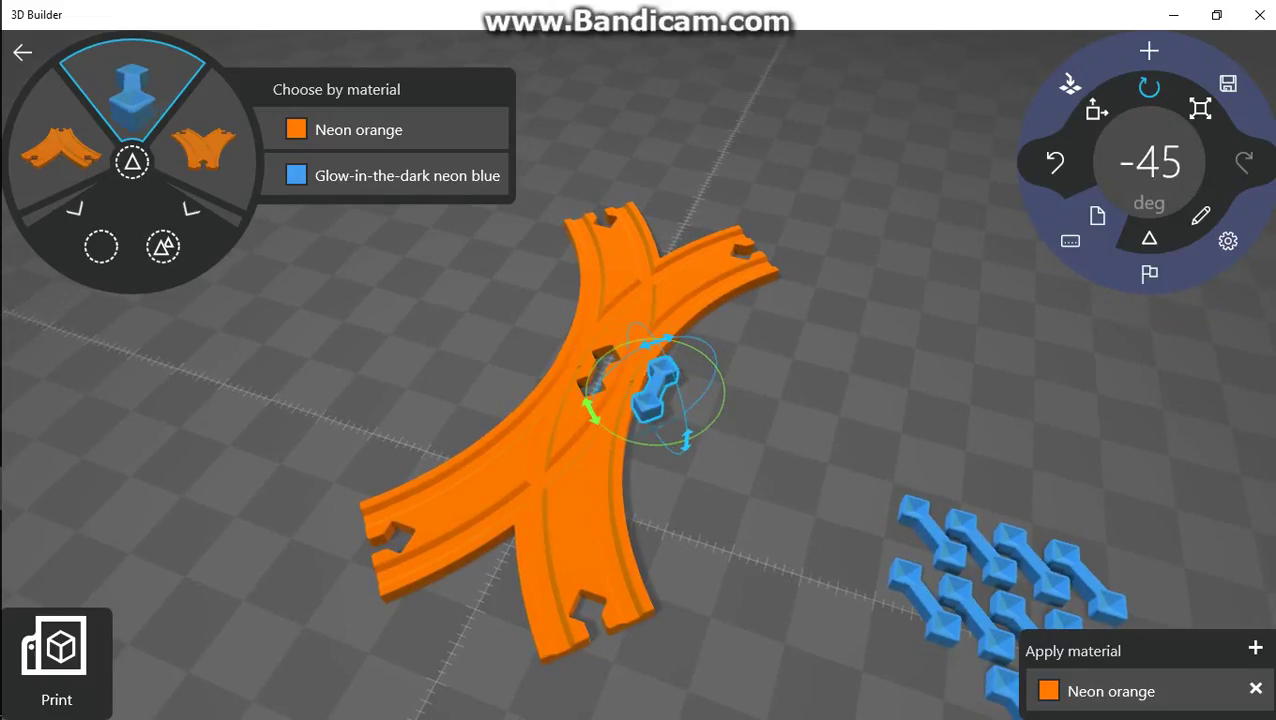
pyautogui.press('m')
# Step: Slide and lower the connector until it sits flush in the crossing's centre seam
pyautogui.hotkey('ctrl', 'z')
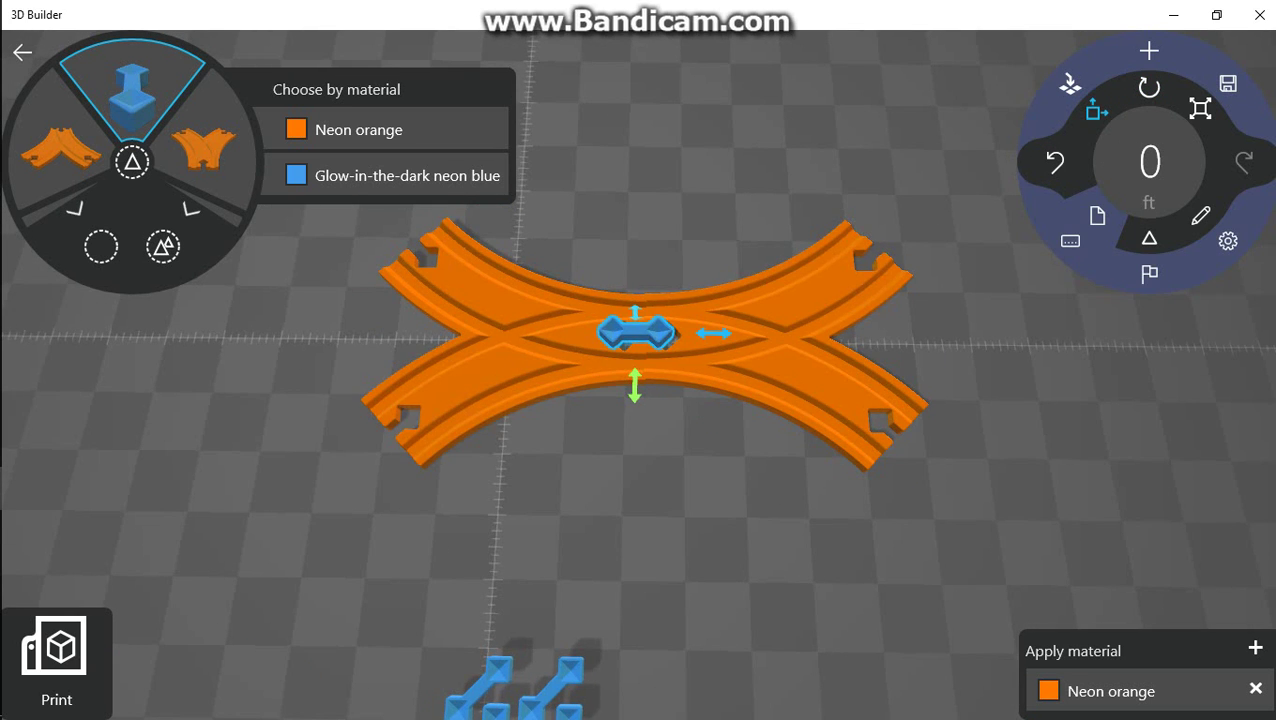
pyautogui.moveTo(713, 333); pyautogui.dragTo(725, 333)
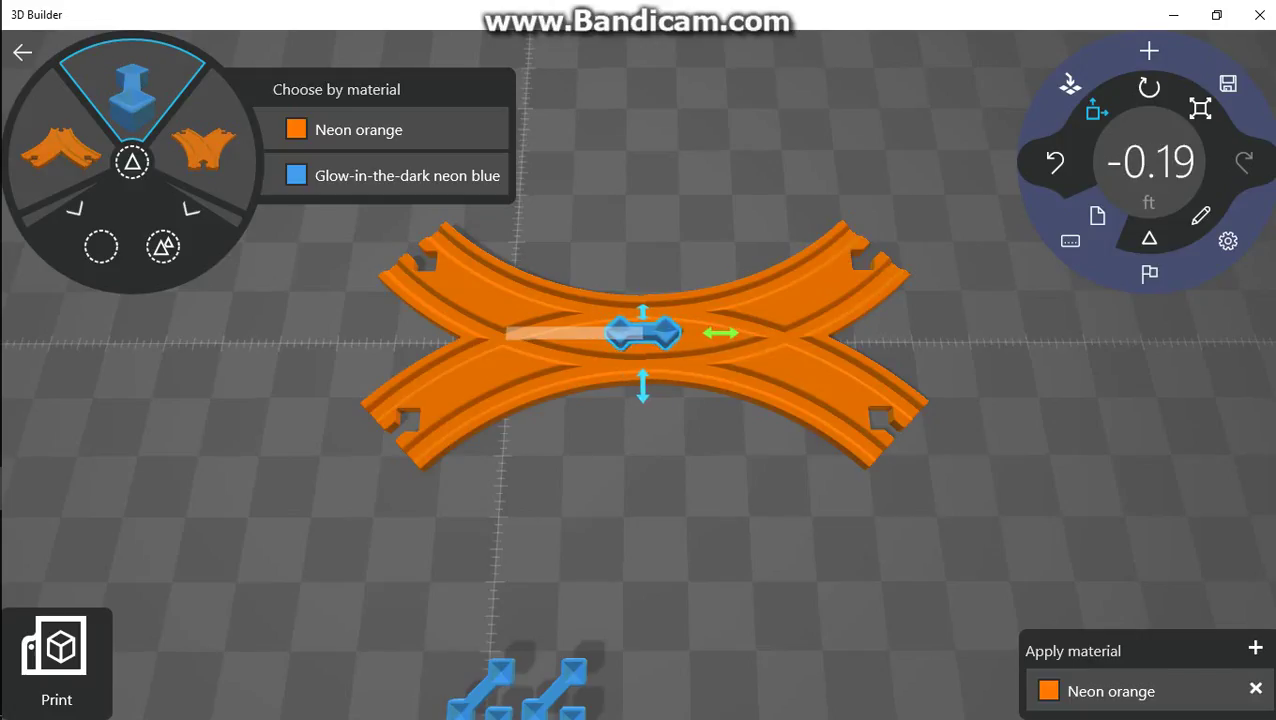
pyautogui.moveTo(642, 335); pyautogui.dragTo(642, 312)
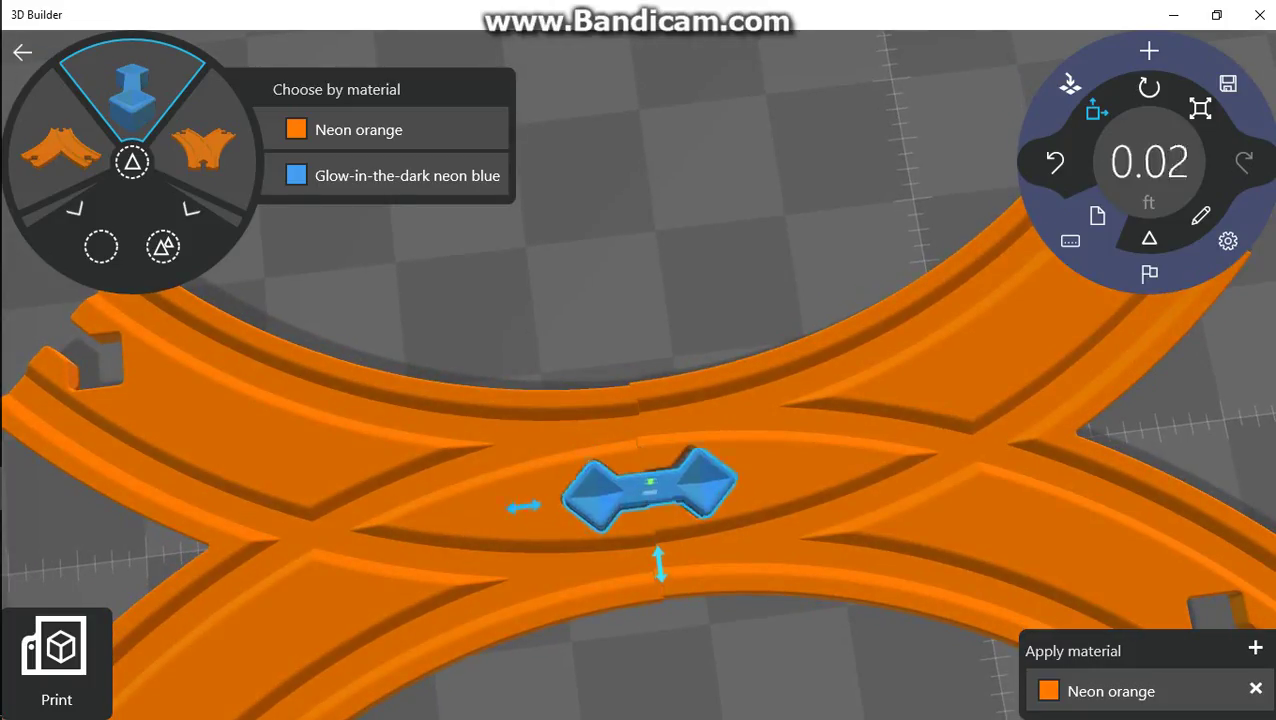
pyautogui.moveTo(650, 487); pyautogui.dragTo(661, 499)
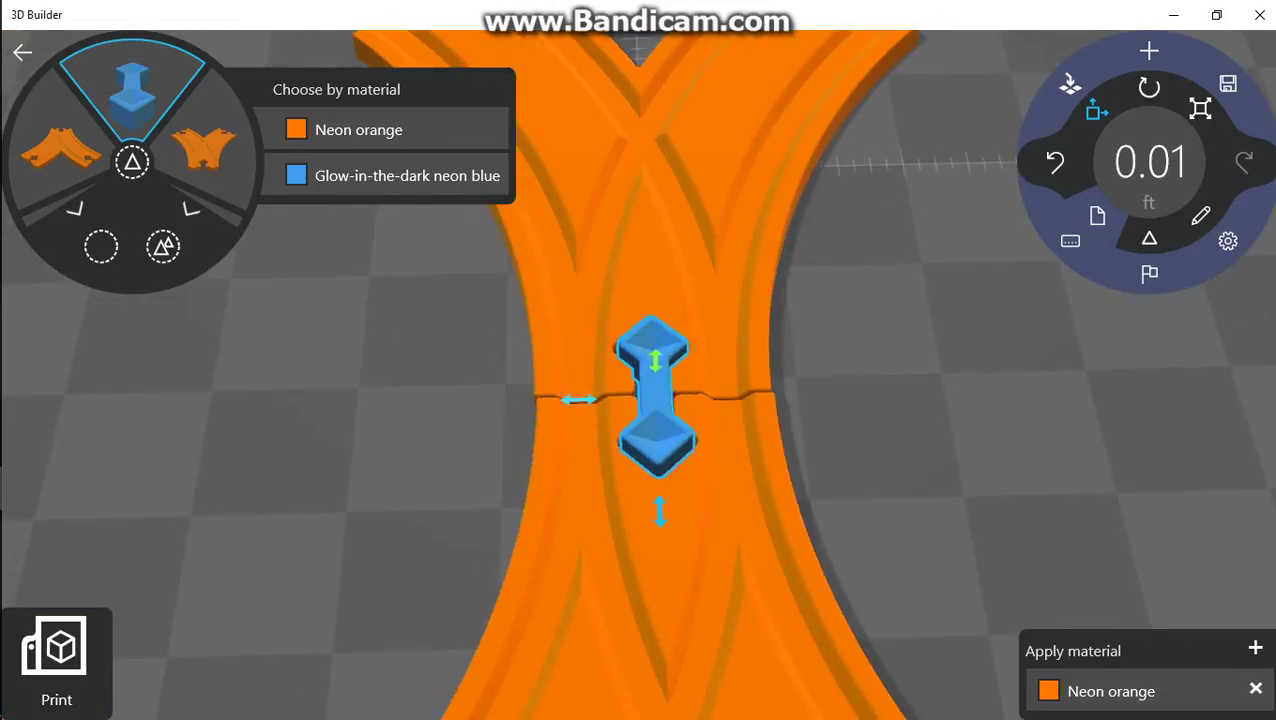
pyautogui.moveTo(659, 512); pyautogui.dragTo(661, 518)
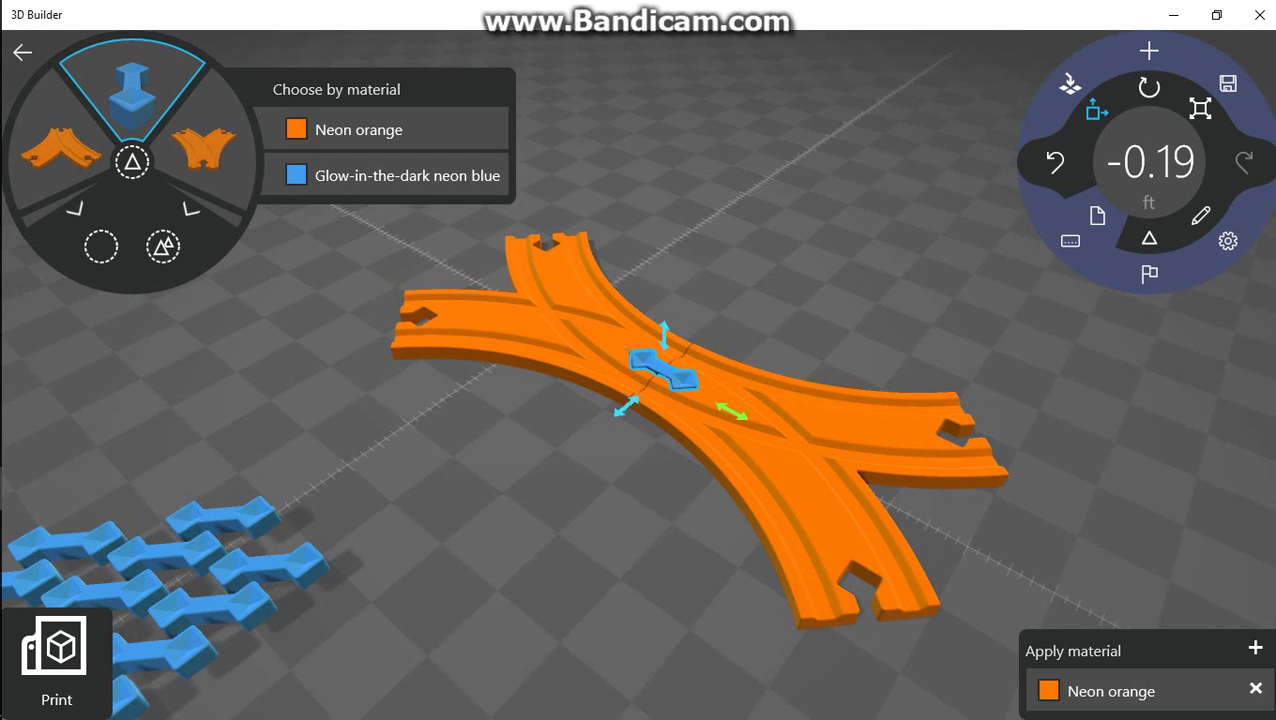
# Step: Browse the model list and load the Train Engine into the scene beside the track
pyautogui.click(1149, 50)
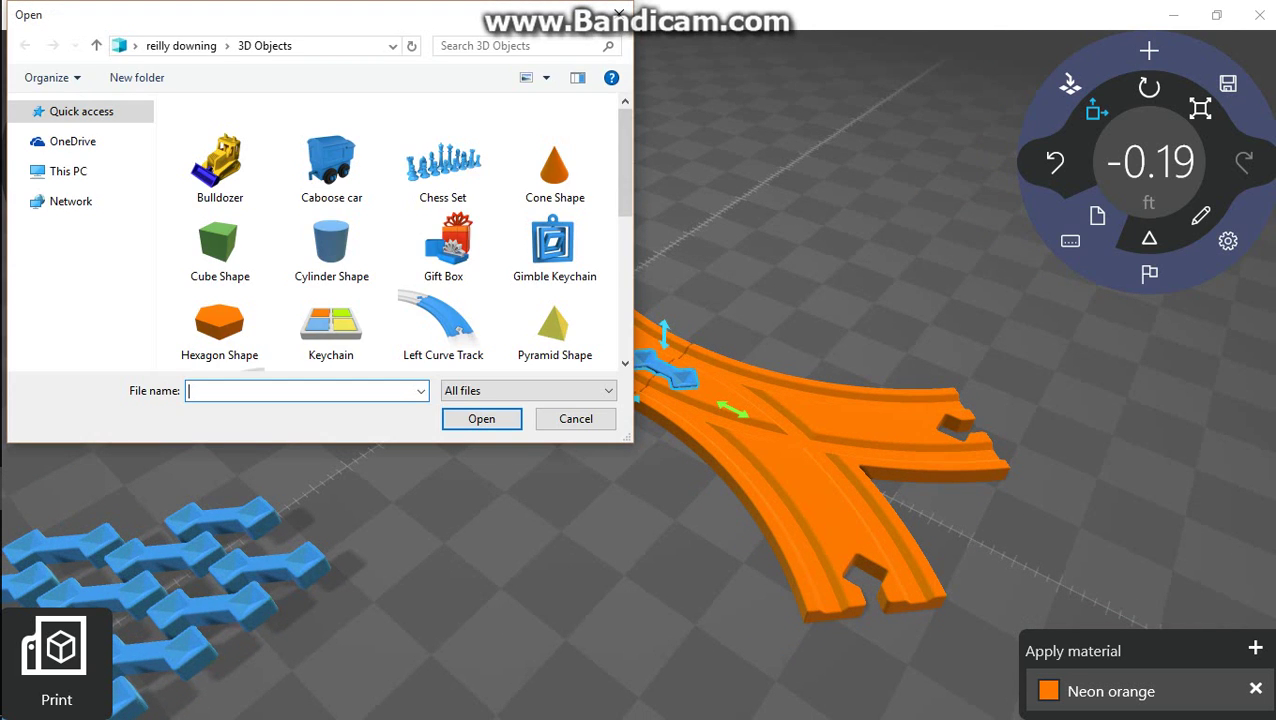
pyautogui.scroll(-3, 555, 250)
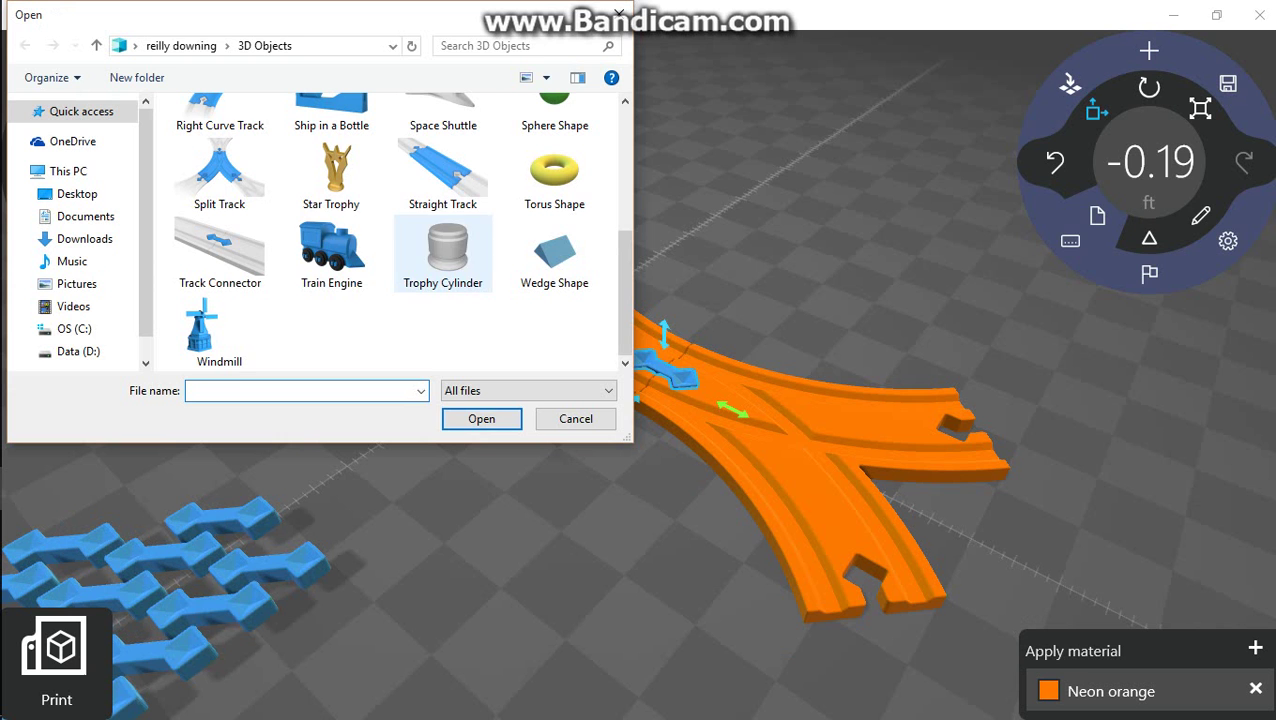
pyautogui.click(331, 250)
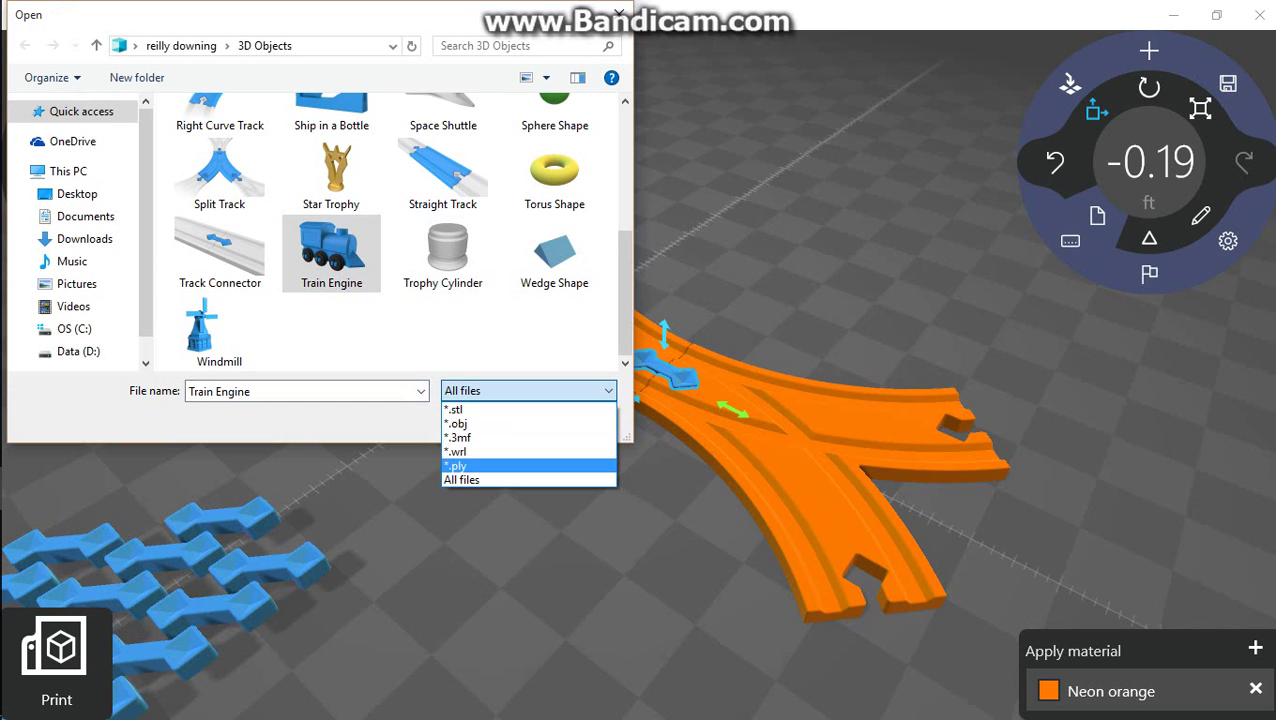
pyautogui.press('Escape')
pyautogui.press('Escape')
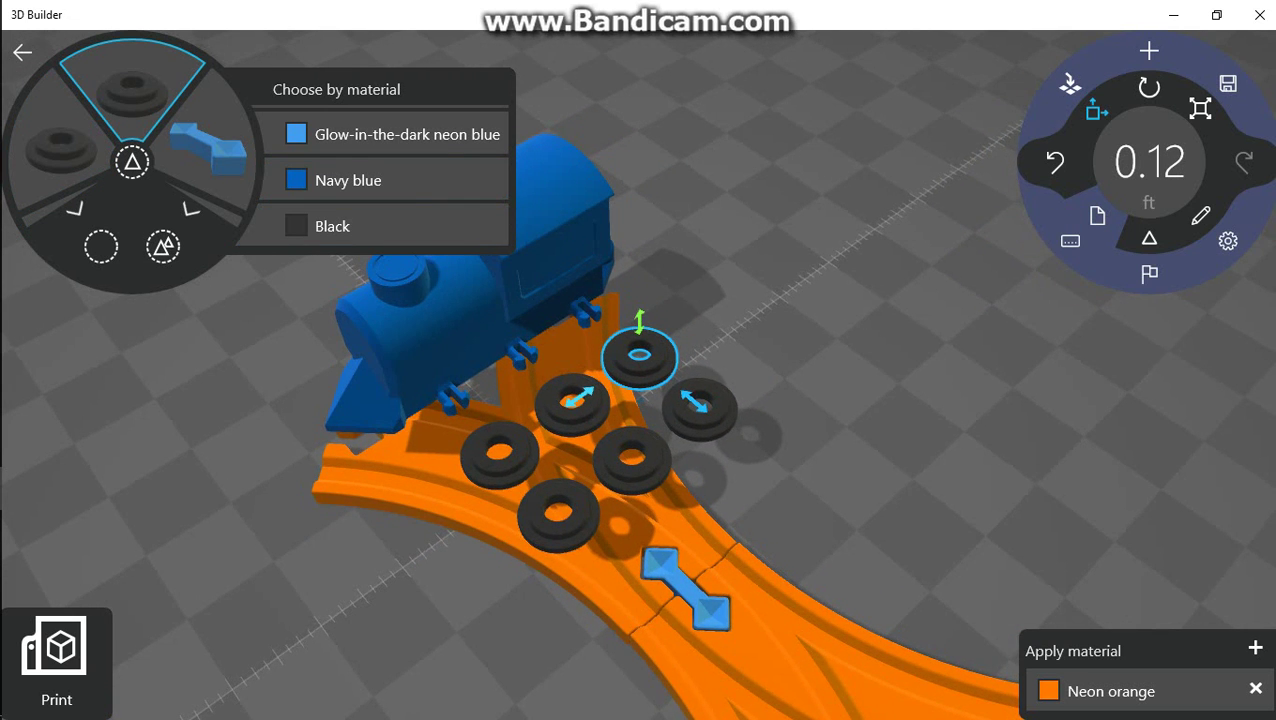
# Step: Rotate a black wheel 90° upright and move it onto the engine's axle, entering a 0.09 distance
pyautogui.press('r')
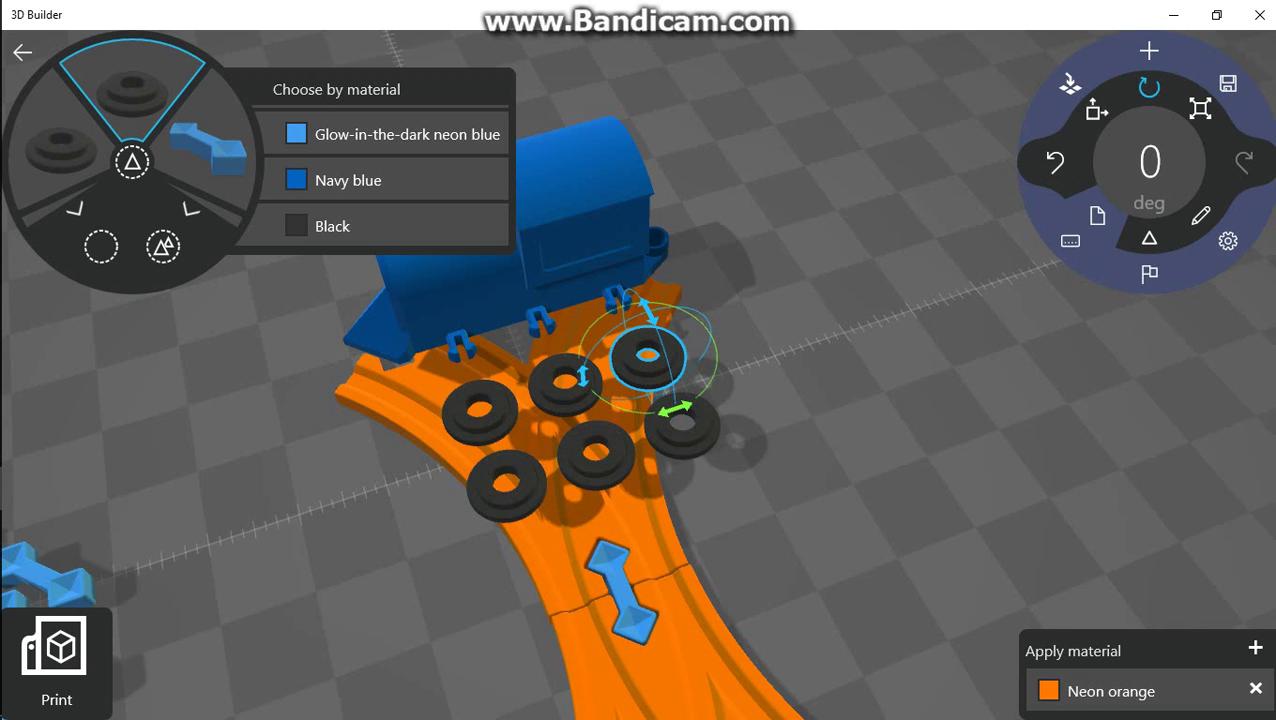
pyautogui.moveTo(650, 312); pyautogui.dragTo(652, 400)
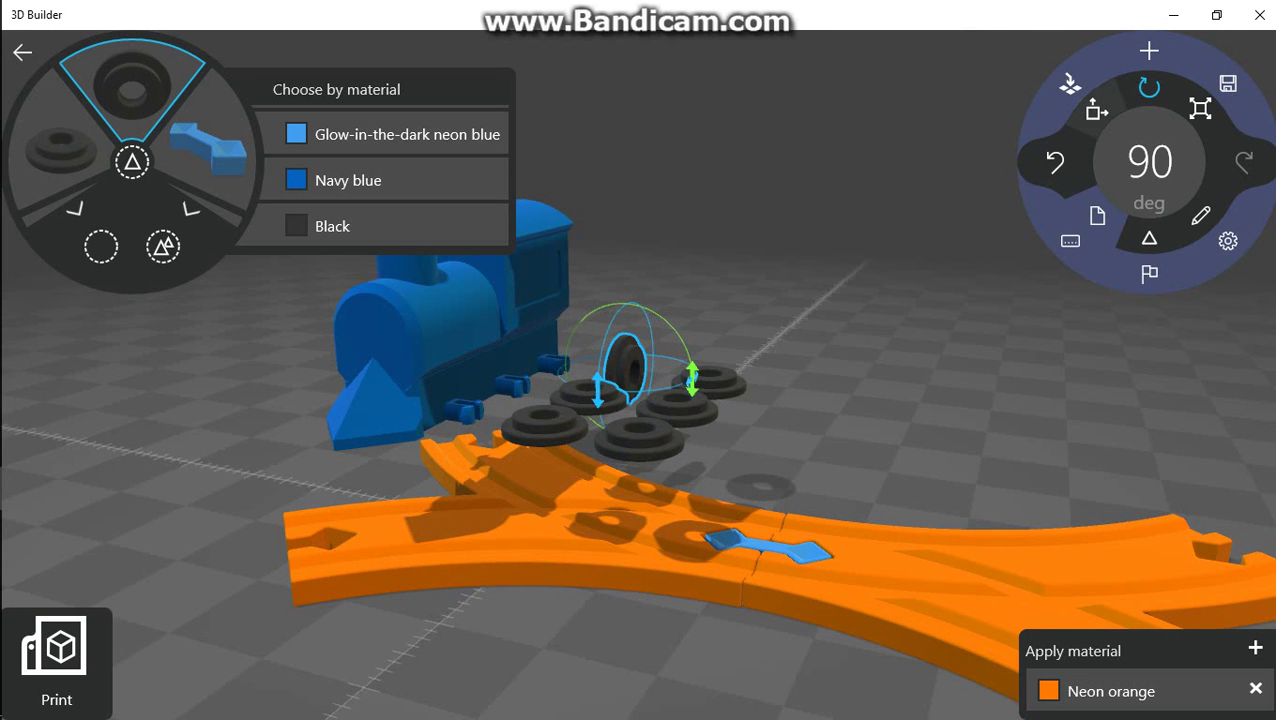
pyautogui.click(1096, 110)
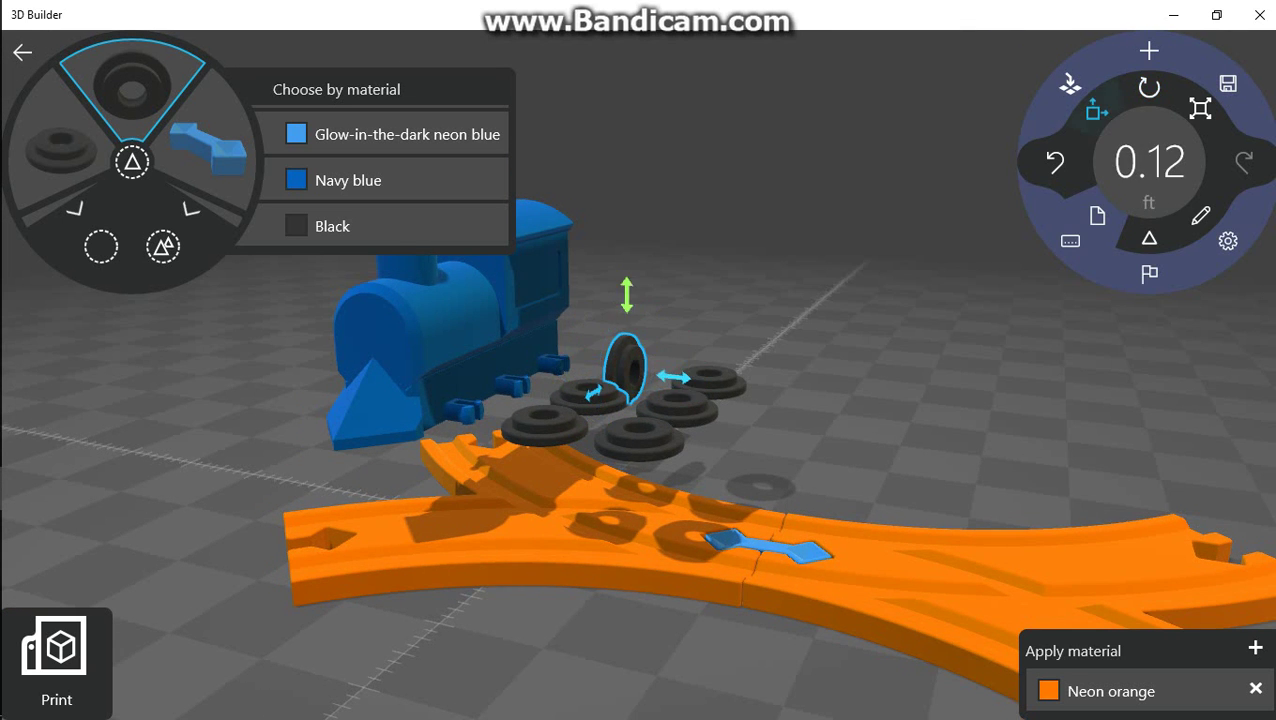
pyautogui.moveTo(627, 310); pyautogui.dragTo(622, 306)
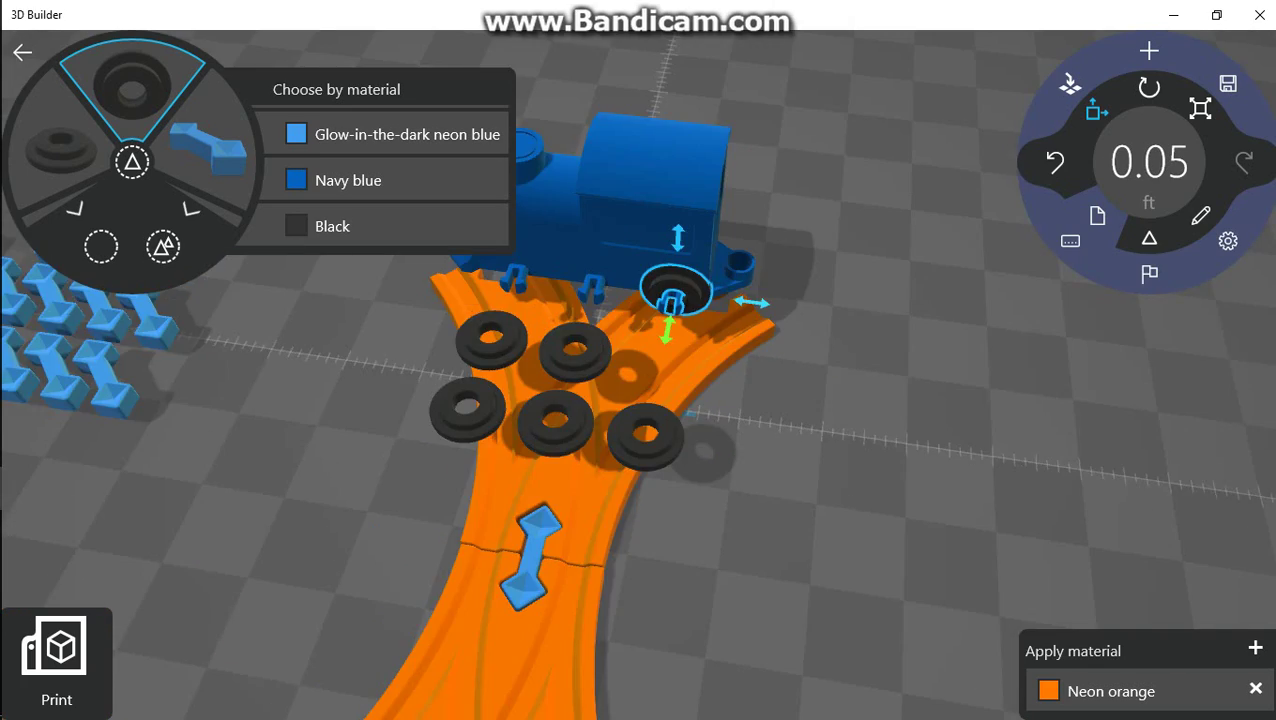
pyautogui.moveTo(666, 330); pyautogui.dragTo(666, 337)
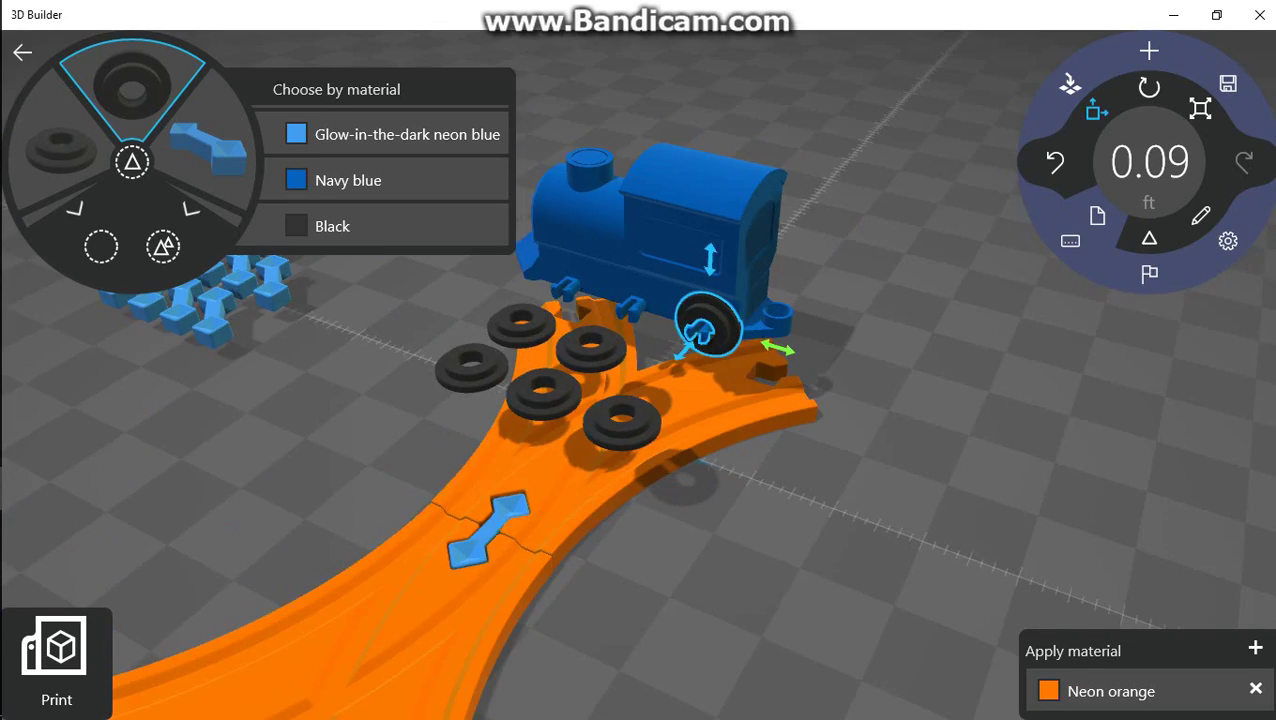
pyautogui.moveTo(777, 348); pyautogui.dragTo(682, 350)
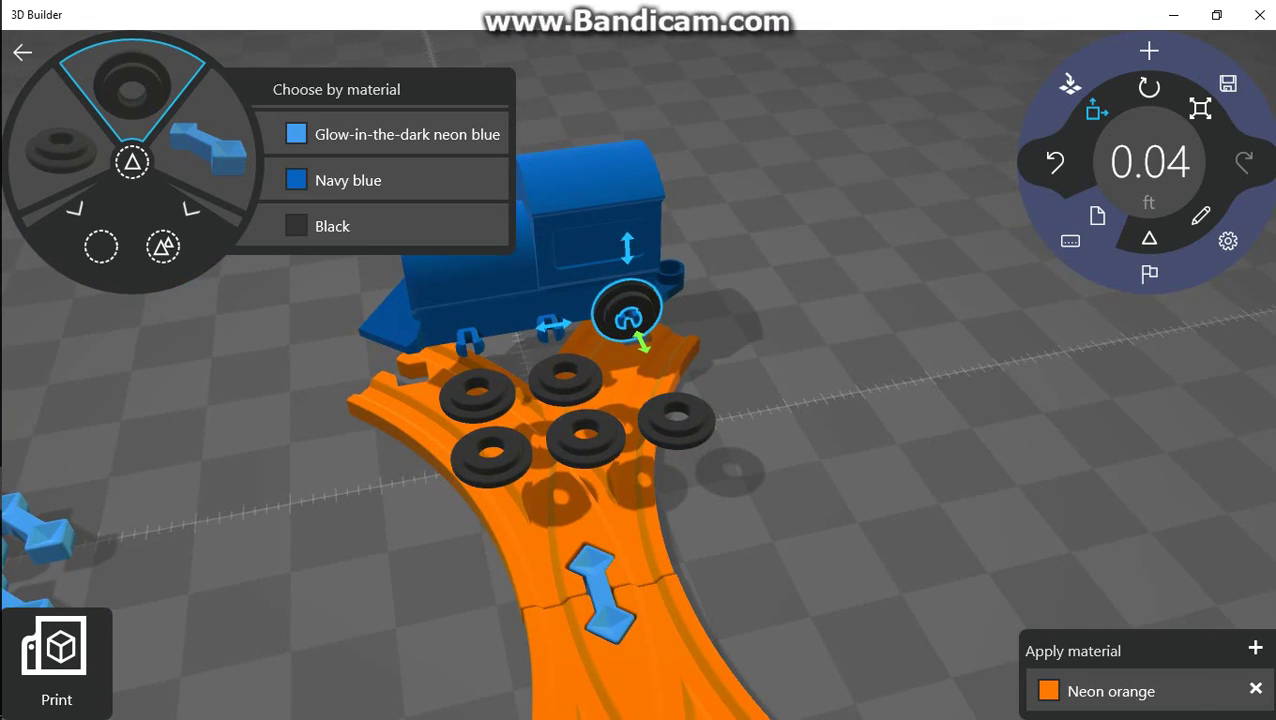
pyautogui.moveTo(628, 318); pyautogui.dragTo(632, 318)
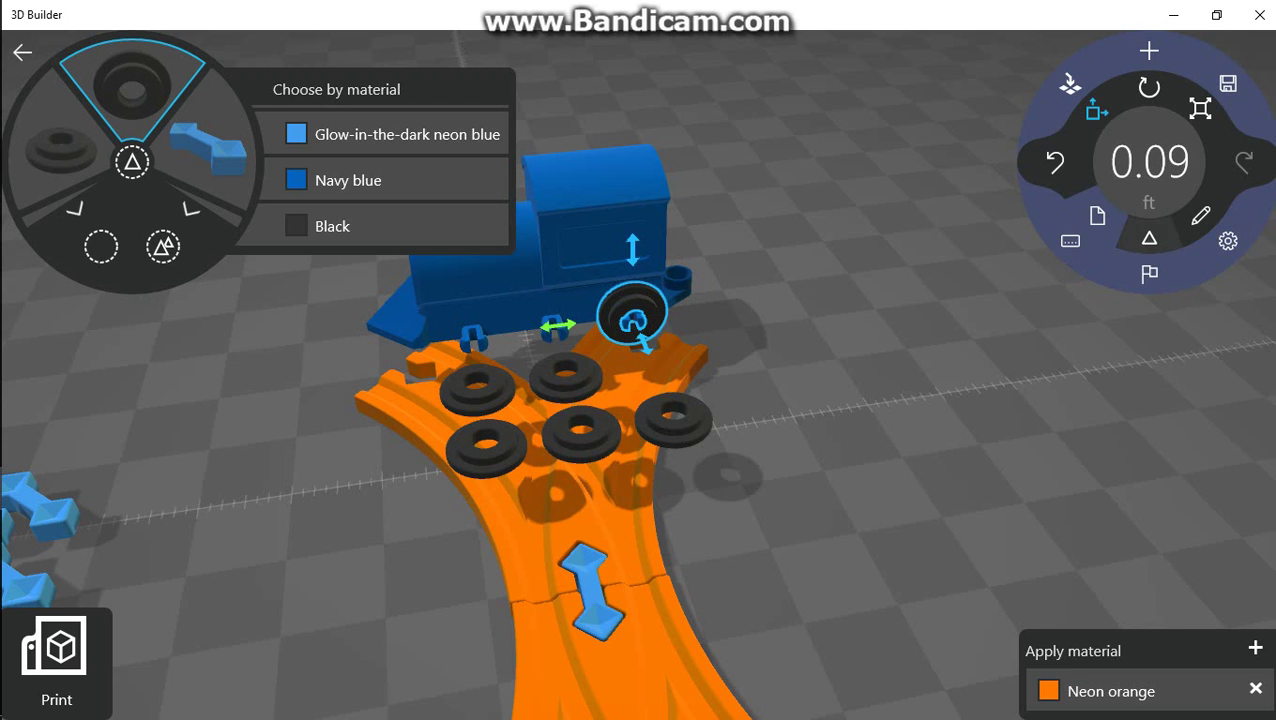
pyautogui.click(1148, 162)
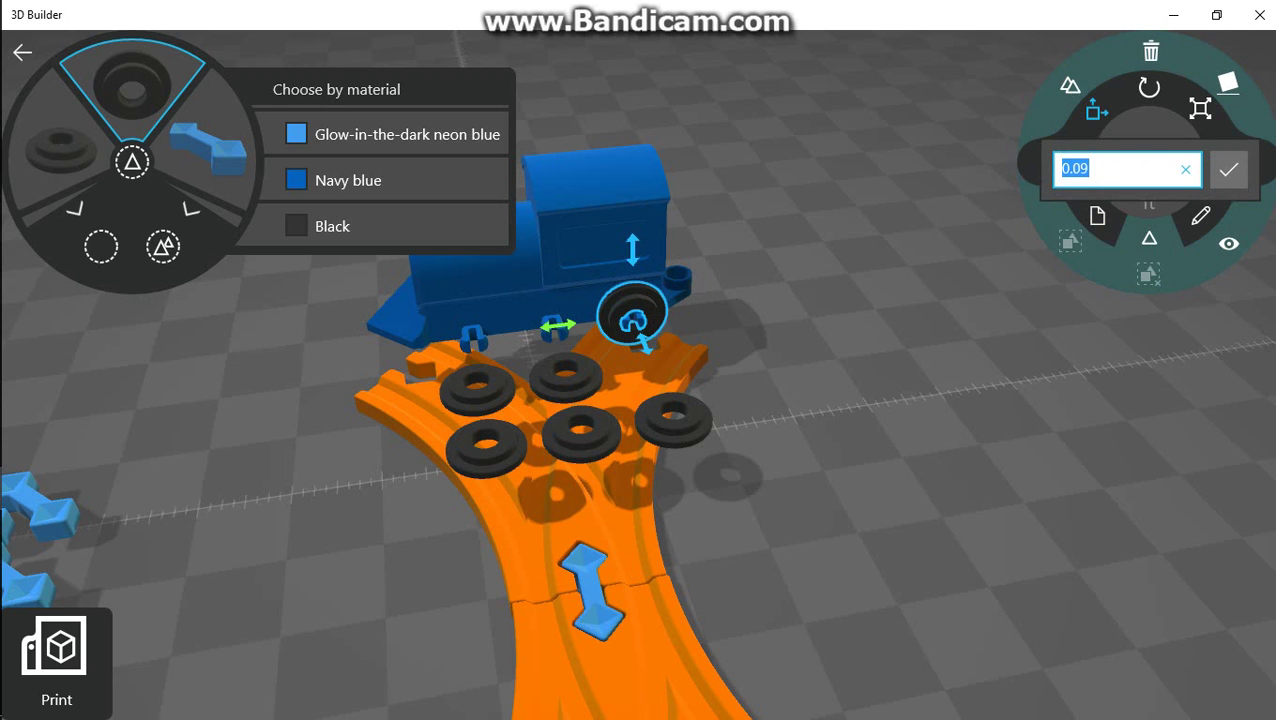
pyautogui.press('Return')
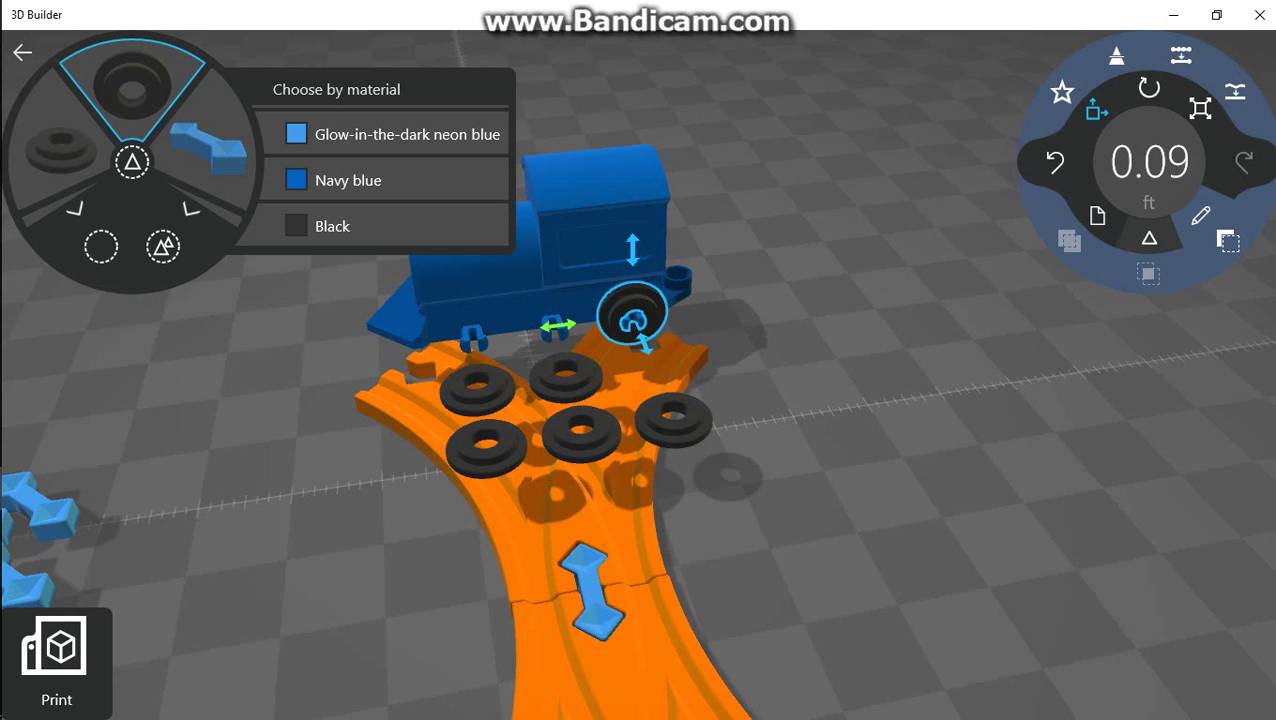
# Step: In scene settings, try millimetre units, then leave units in feet
pyautogui.click(1228, 240)
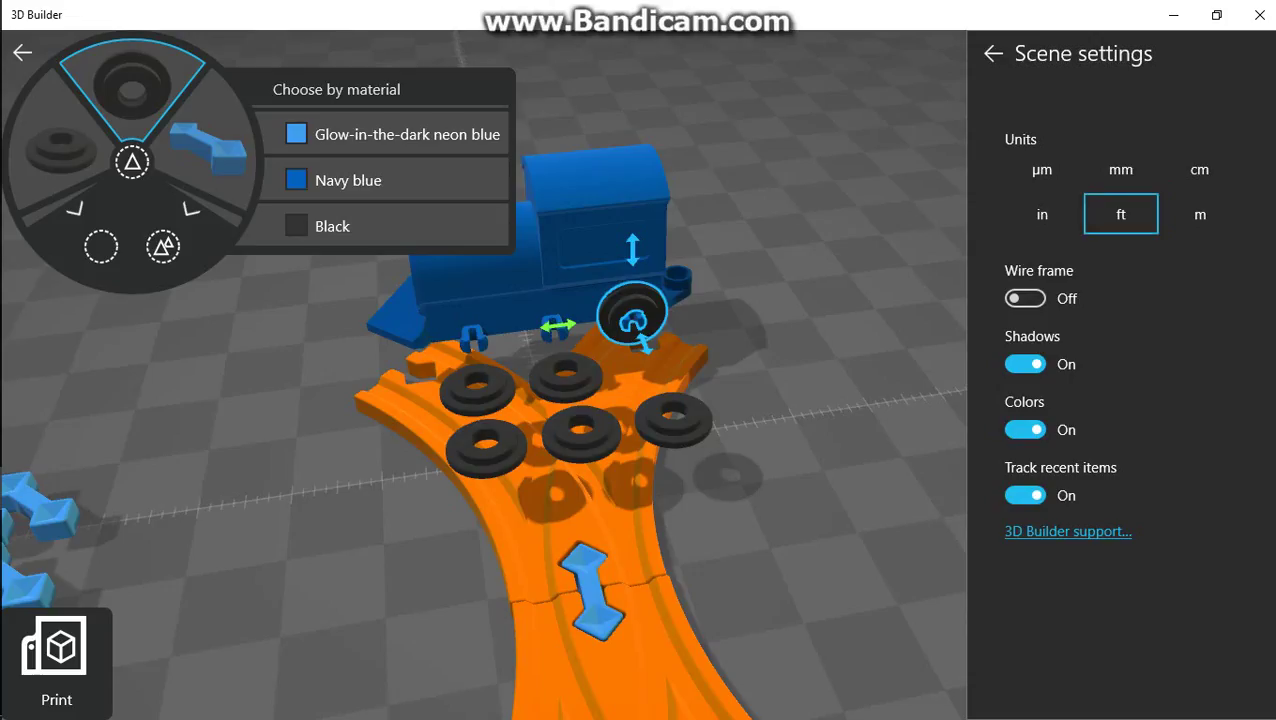
pyautogui.click(1121, 170)
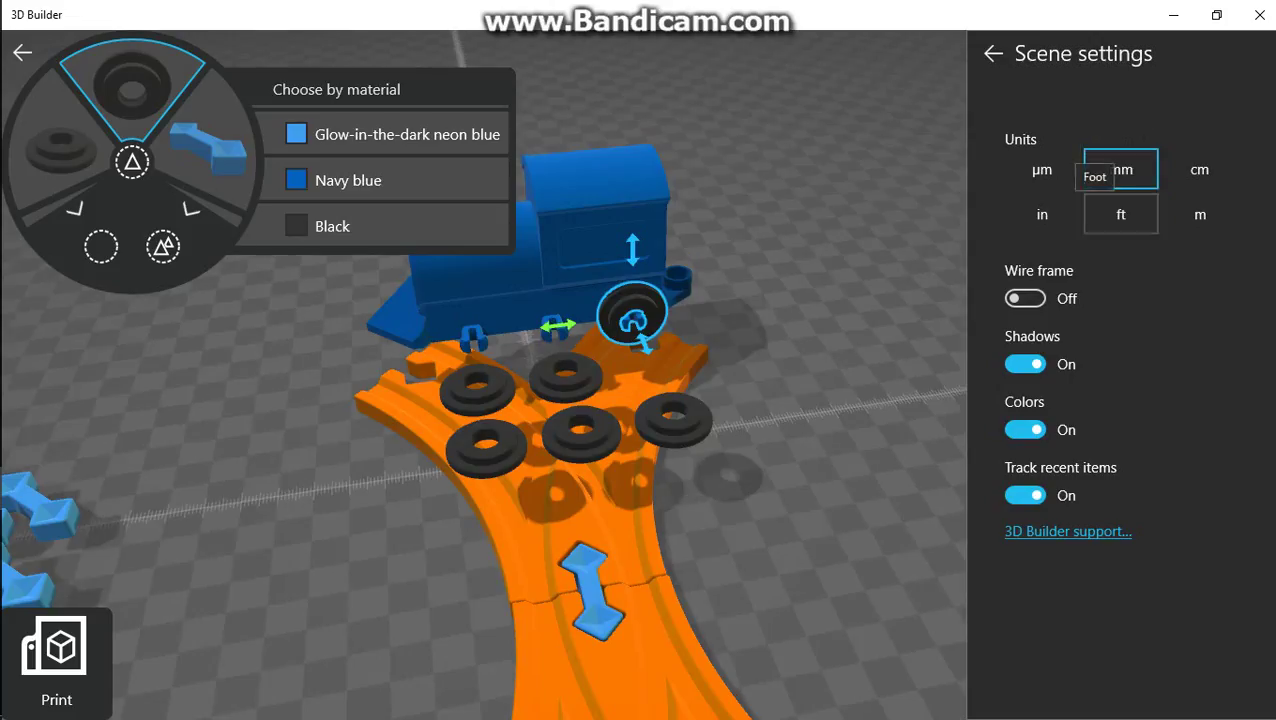
pyautogui.click(1110, 206)
pyautogui.click(1121, 170)
pyautogui.click(1121, 214)
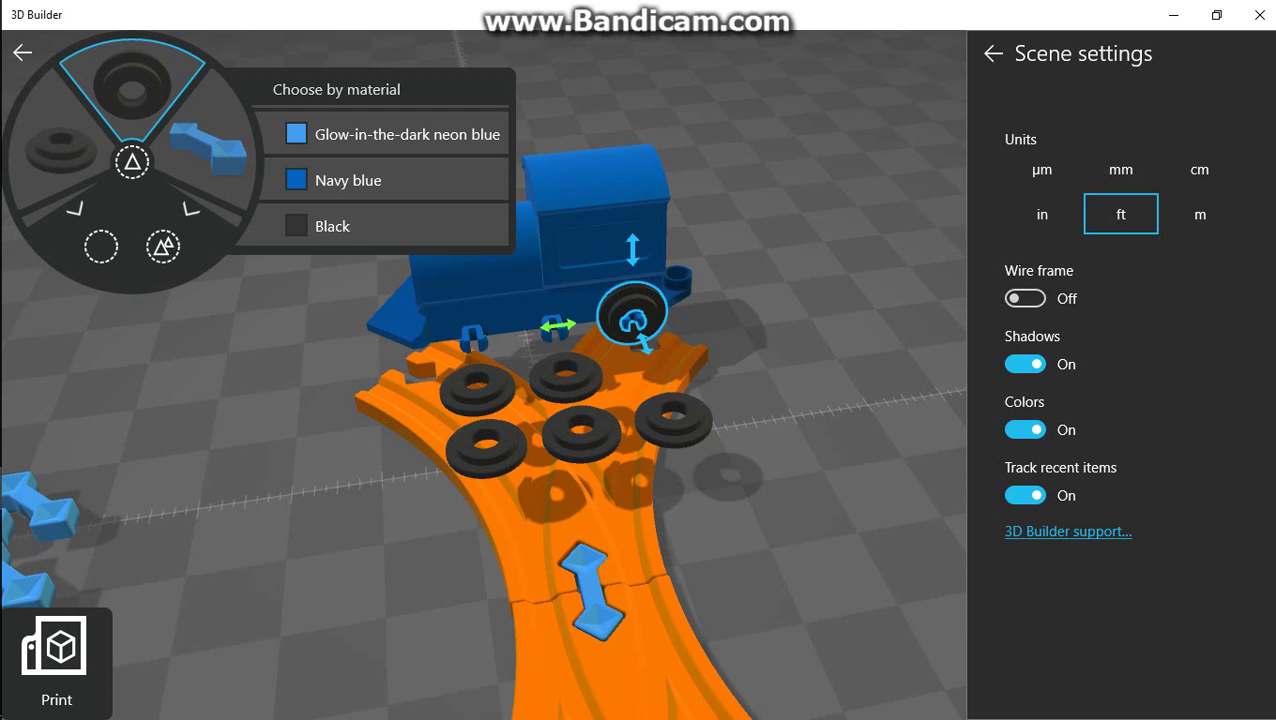
# Step: Test wireframe and colour toggles, leave both as before, and turn shadows off
pyautogui.click(1025, 298)
pyautogui.click(1025, 298)
pyautogui.click(1025, 298)
pyautogui.click(1025, 429)
pyautogui.click(1025, 429)
pyautogui.click(1025, 364)
pyautogui.click(1025, 364)
pyautogui.press('Escape')
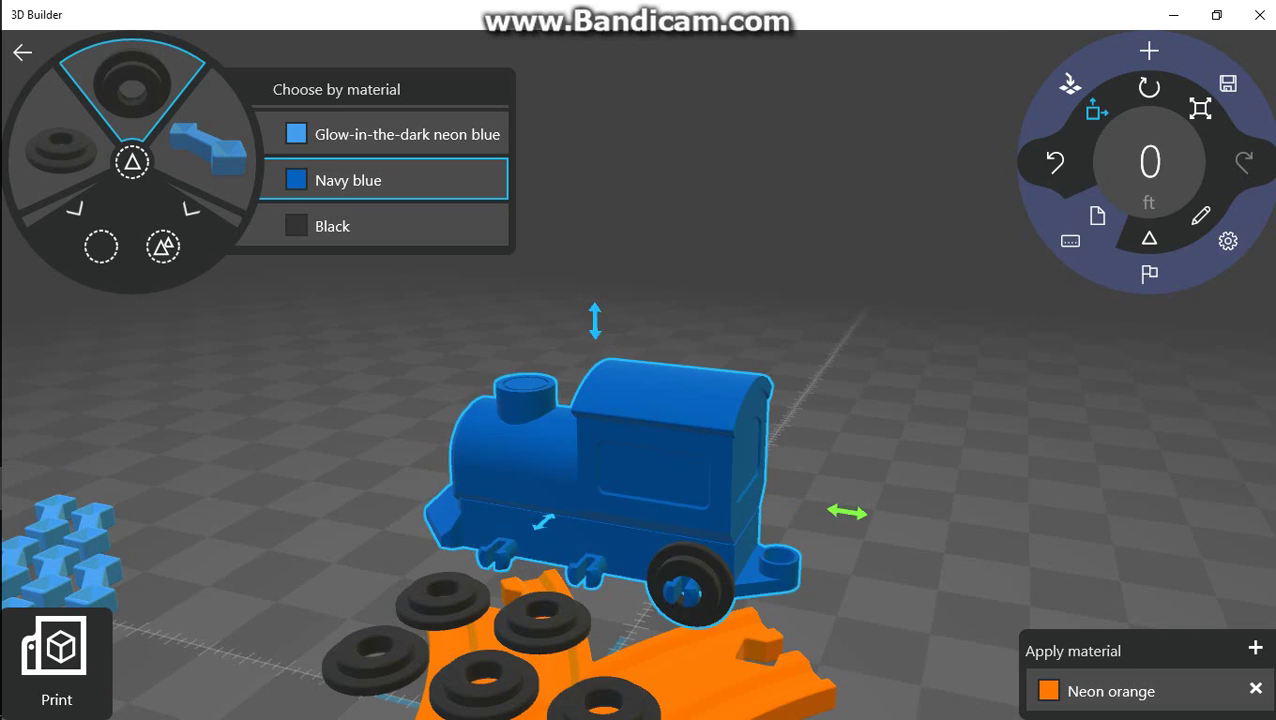
# Step: Lift the blue engine, rotate it about 90°, and lower it onto the orange track
pyautogui.moveTo(595, 323); pyautogui.dragTo(593, 162)
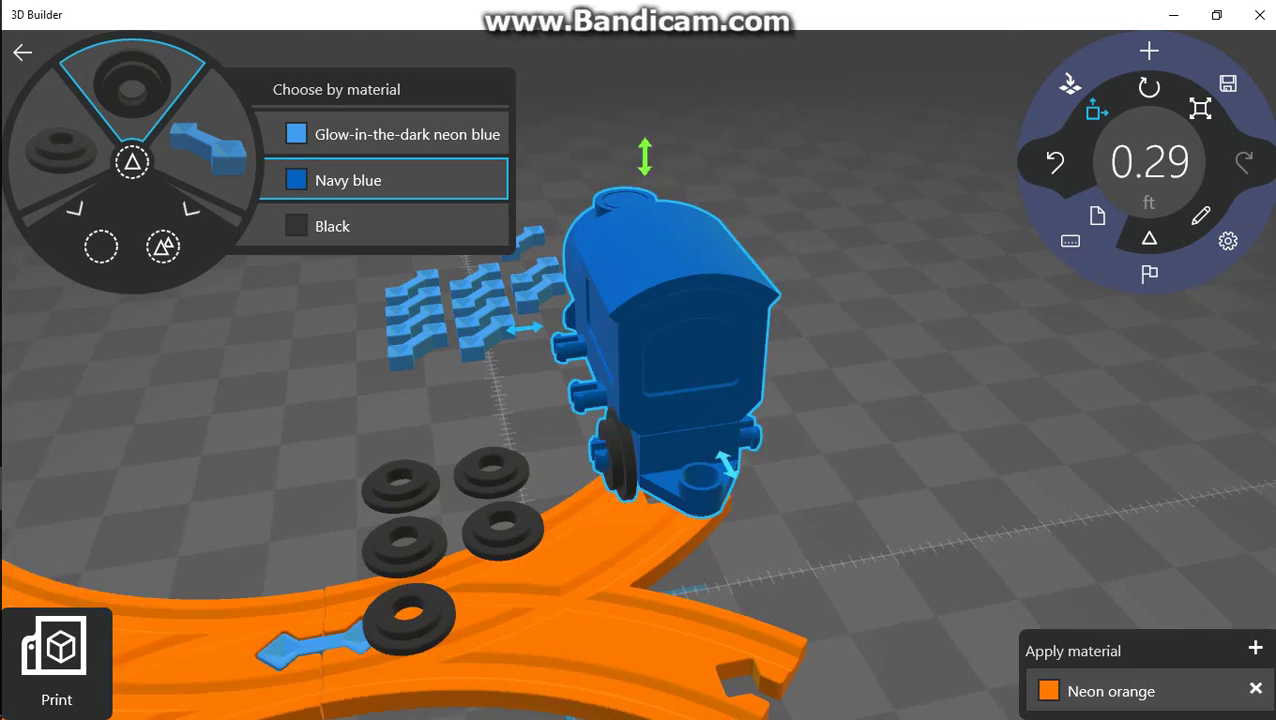
pyautogui.moveTo(1040, 580); pyautogui.dragTo(830, 462)
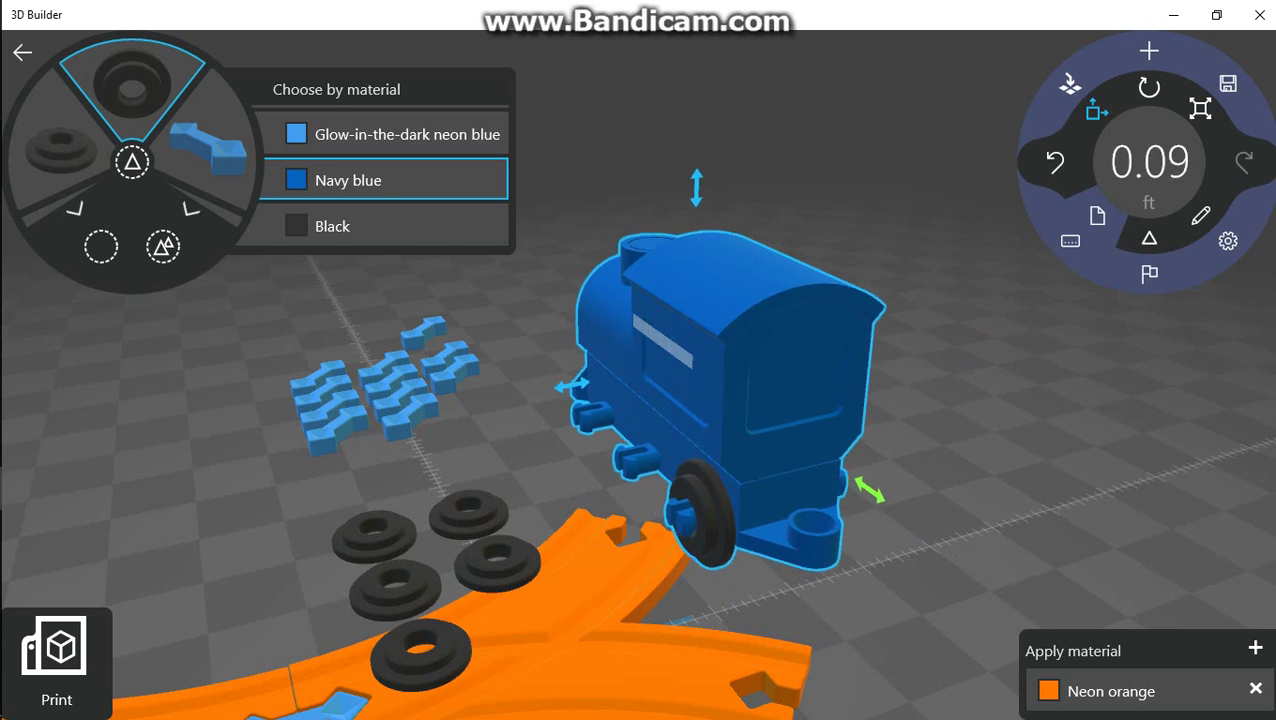
pyautogui.press('r')
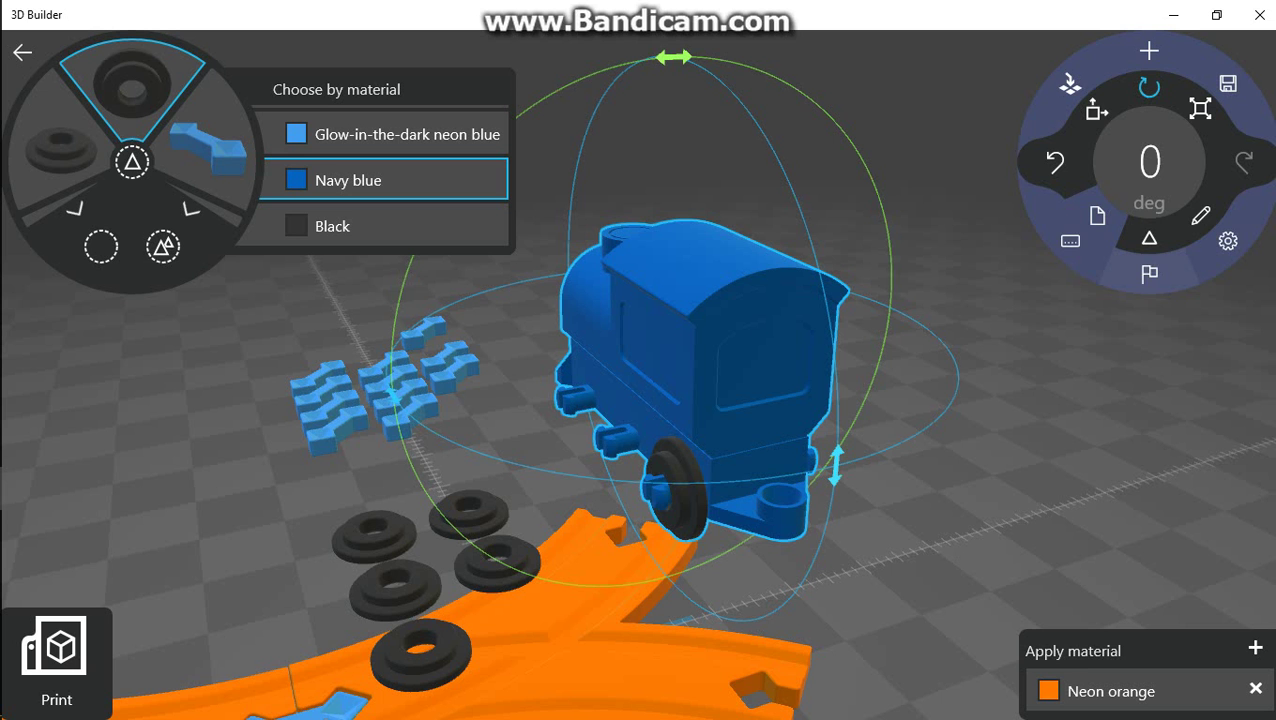
pyautogui.moveTo(835, 465)
pyautogui.mouseDown()
pyautogui.moveTo(828, 318)
pyautogui.moveTo(843, 464)
pyautogui.mouseUp()
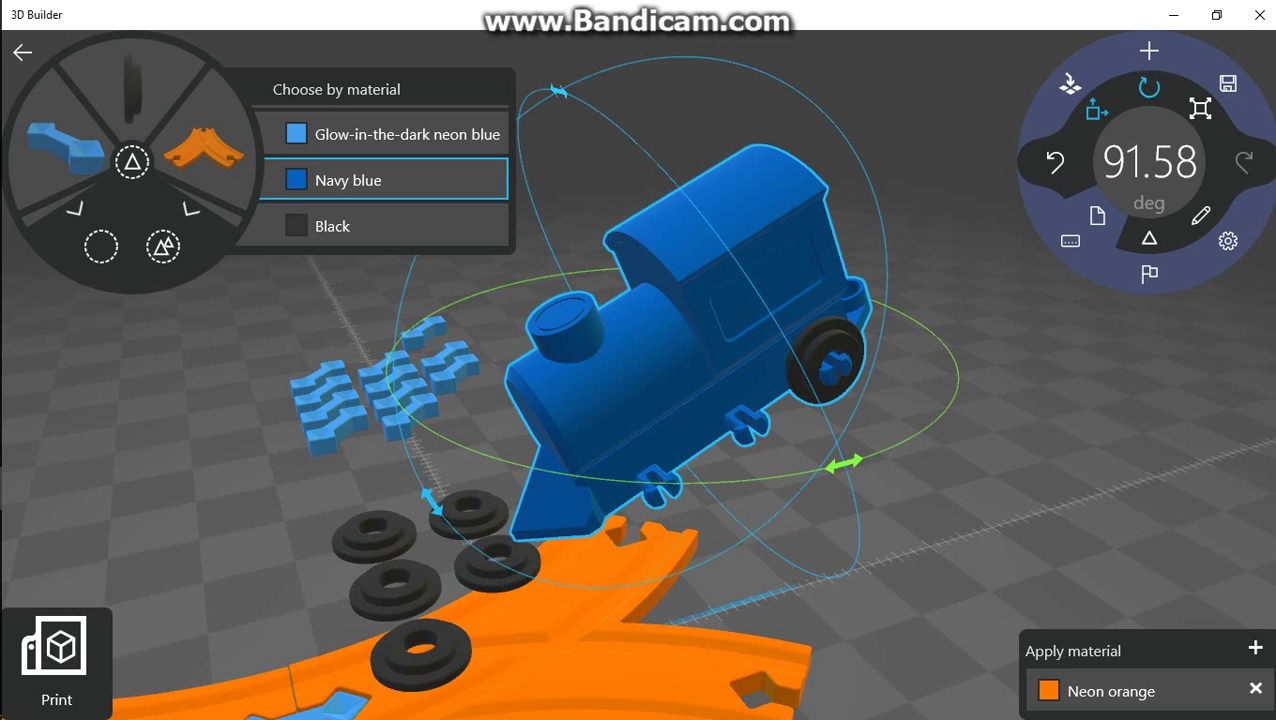
pyautogui.moveTo(690, 340)
pyautogui.mouseDown()
pyautogui.moveTo(688, 315)
pyautogui.moveTo(690, 560)
pyautogui.mouseUp()
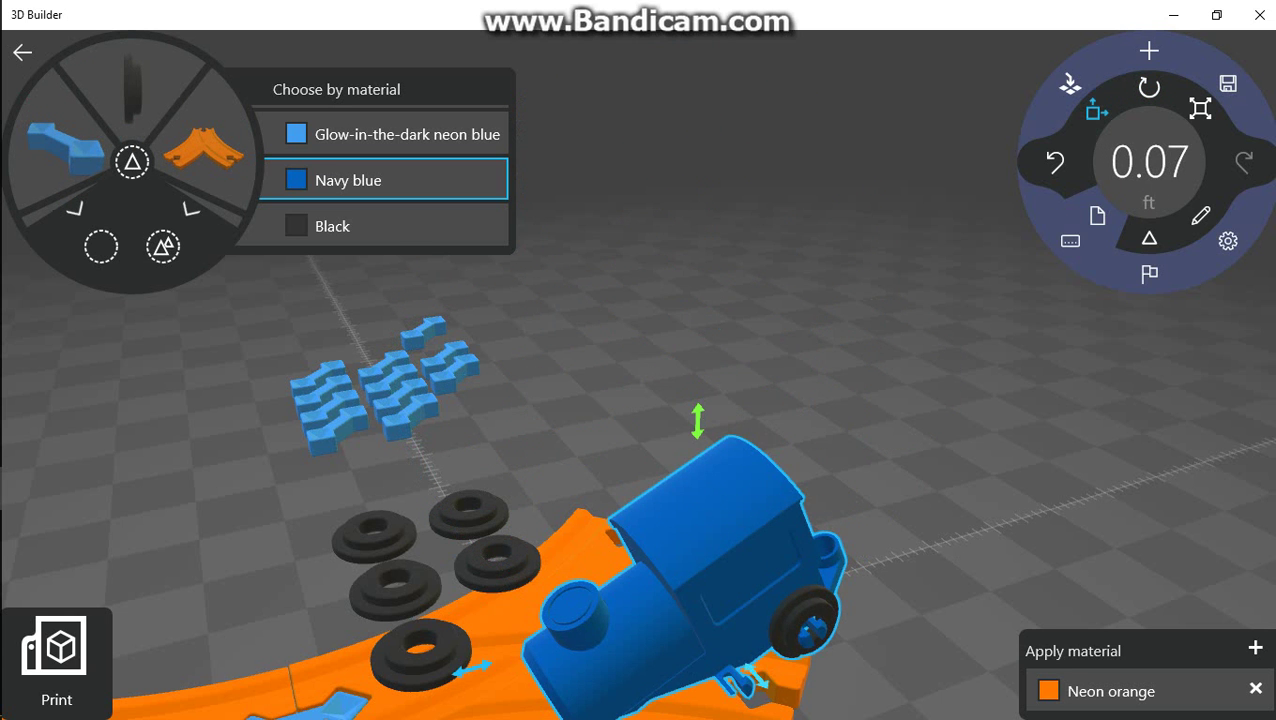
pyautogui.moveTo(640, 400); pyautogui.dragTo(700, 420, button='right')
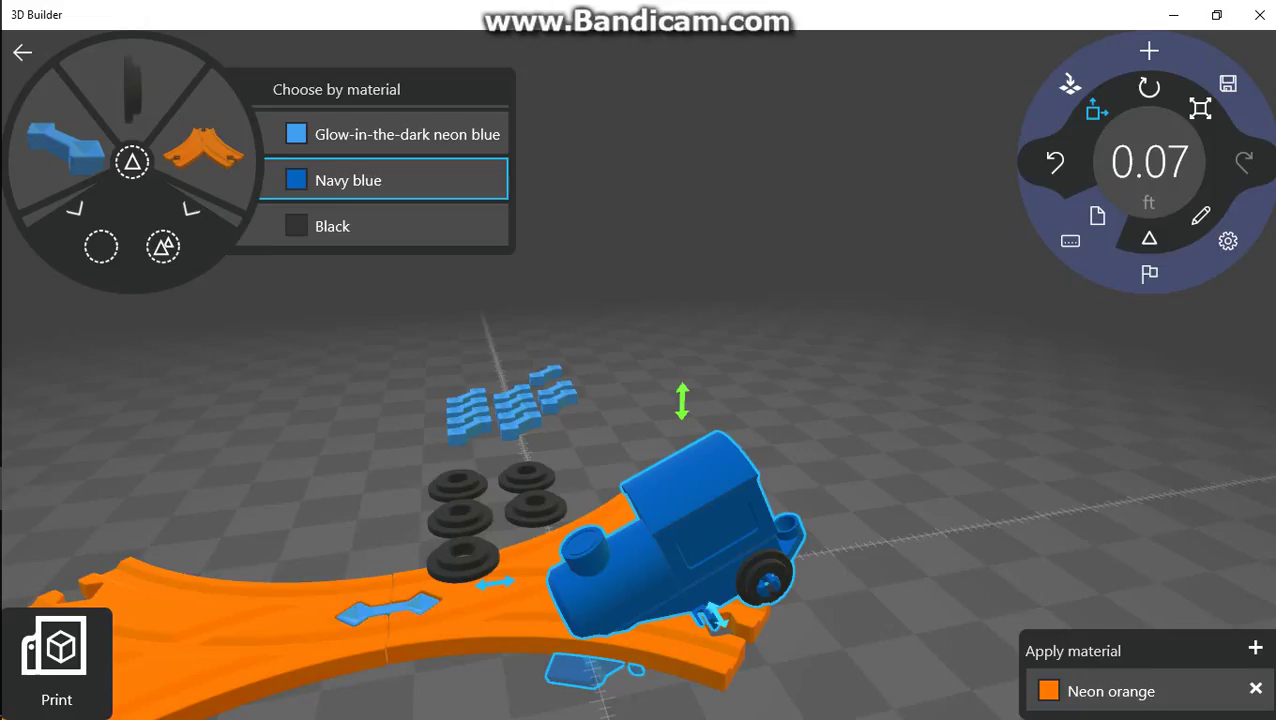
# Step: Save the track-and-train scene in 3MF format under the file name 'stuf'
pyautogui.click(1228, 84)
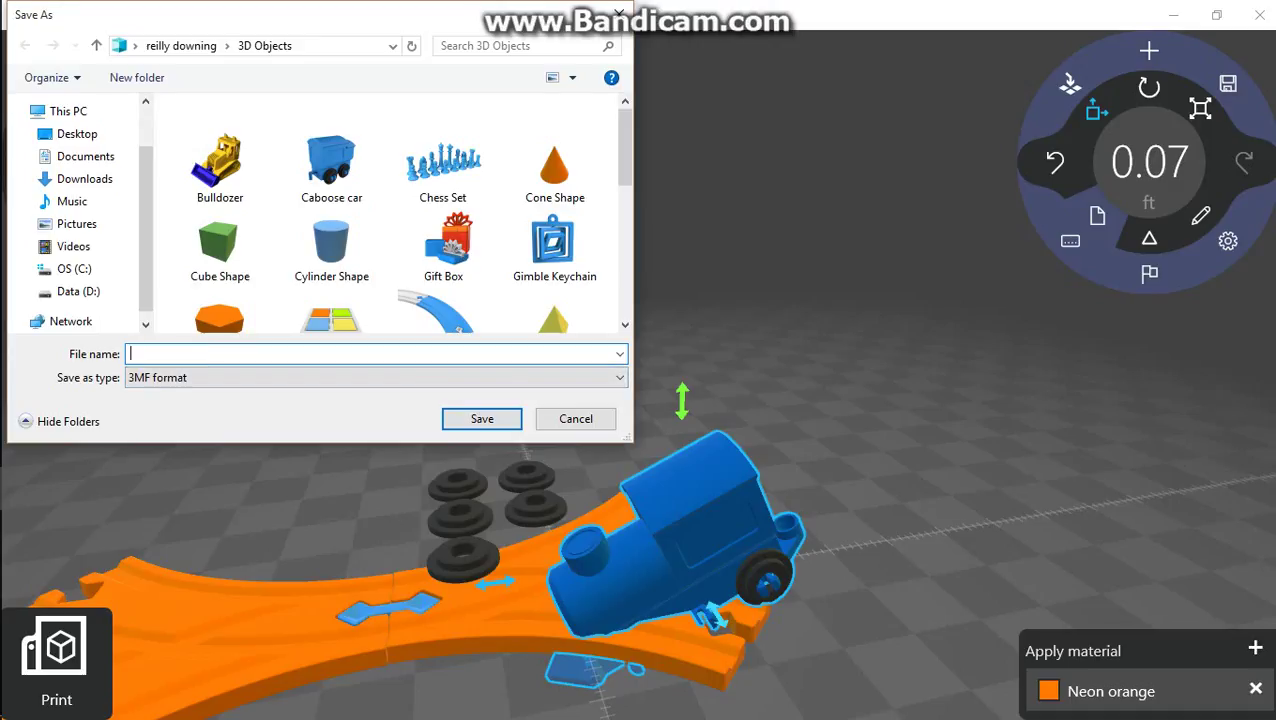
pyautogui.write('stu')
pyautogui.write('f')
pyautogui.press('Return')
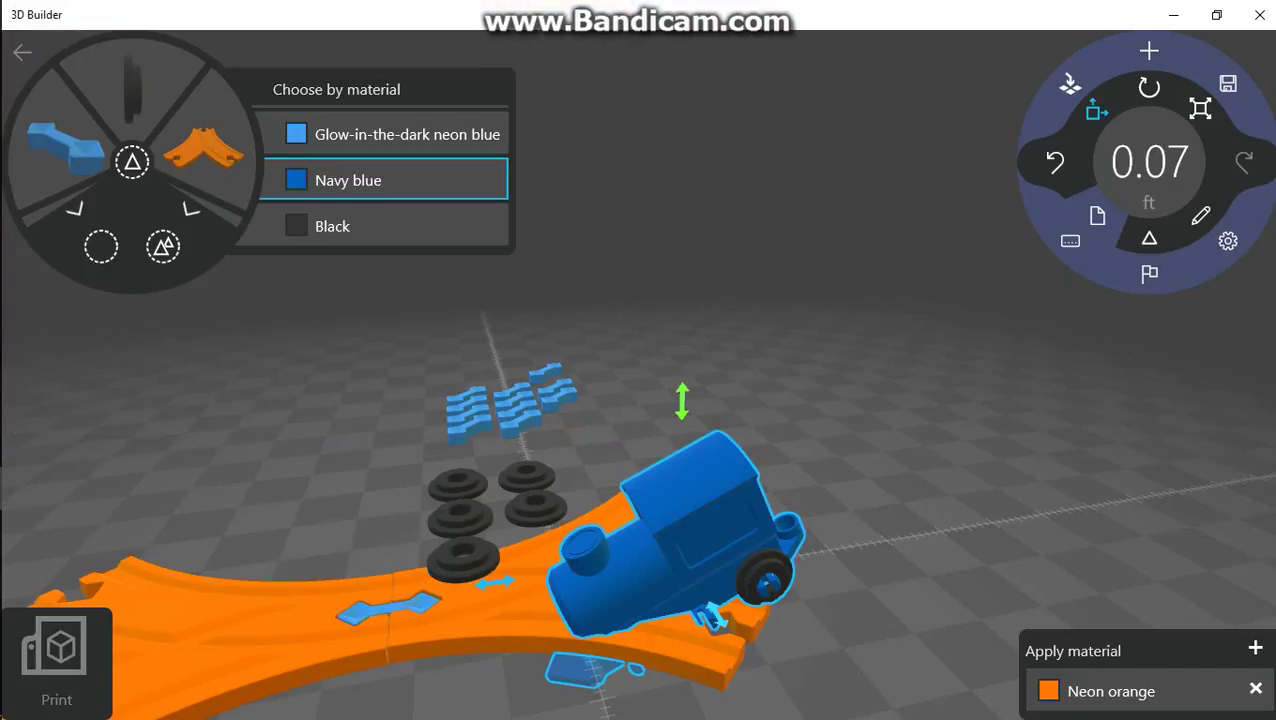